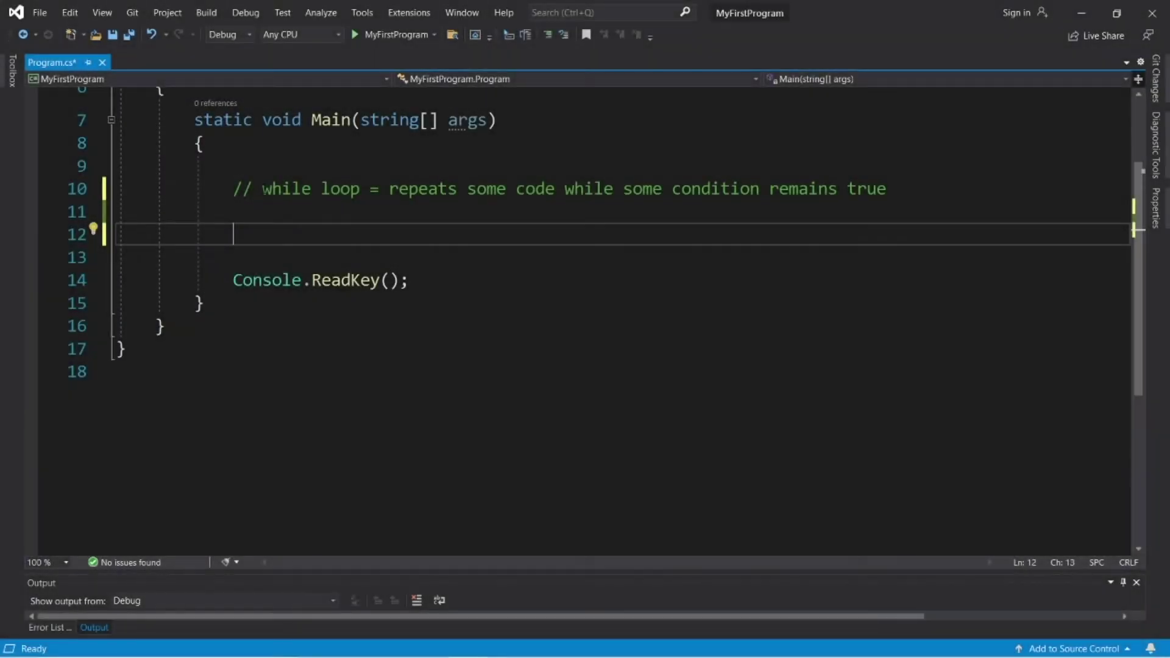
Add a Console.Write("Enter your name: ") prompt on line 12 using the cw snippet
drag(262, 188, 366, 189)
click(234, 256)
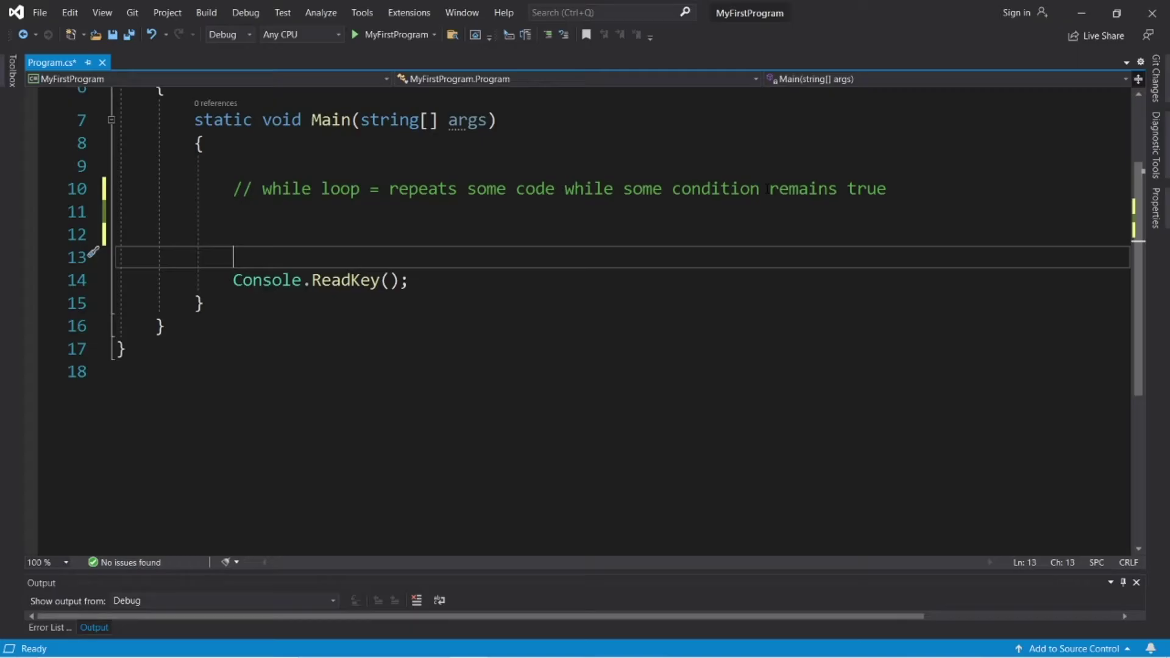
drag(770, 188, 887, 188)
click(367, 234)
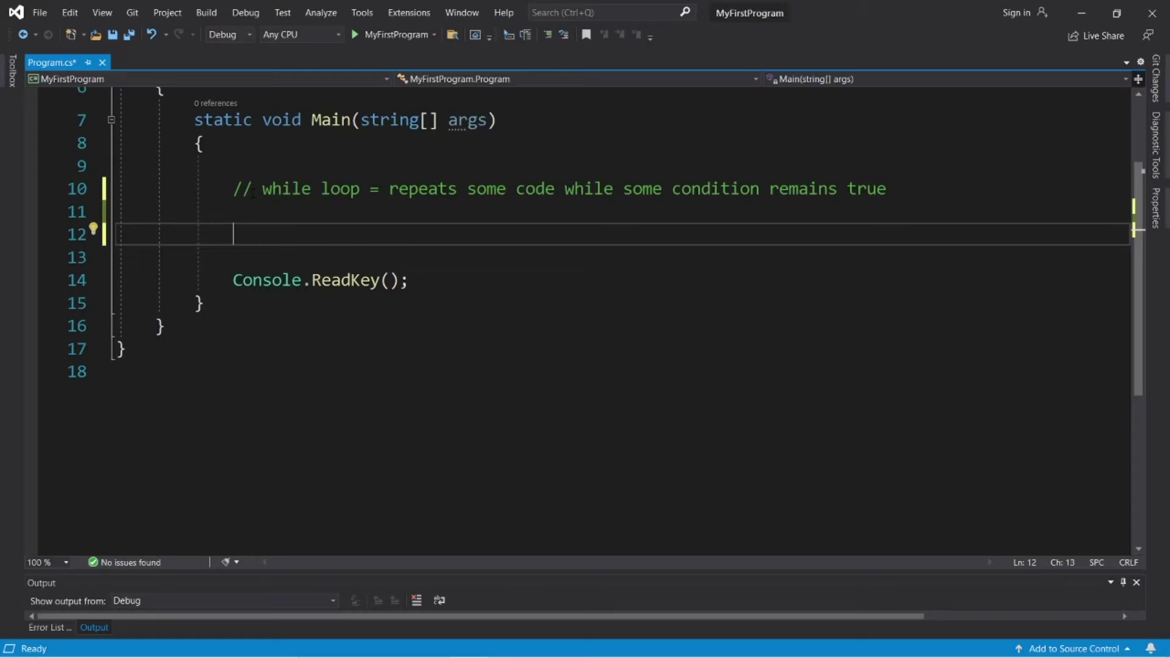
text(cw)
key(Tab)
key(Tab)
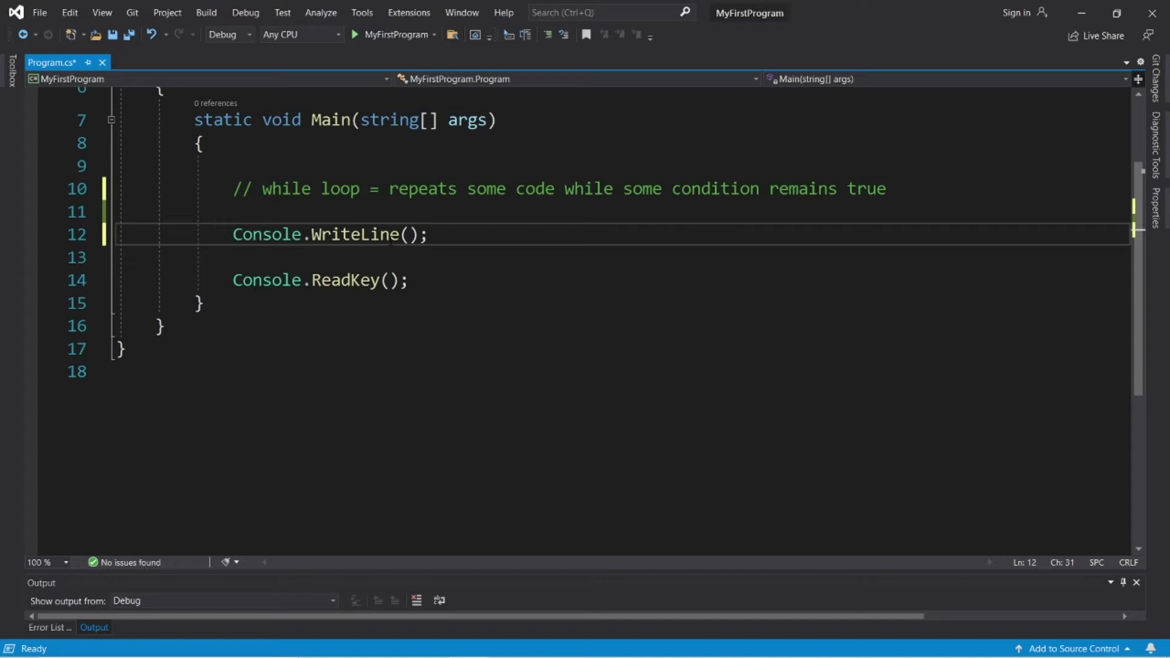
click(399, 236)
key(BackSpace)
key(BackSpace)
key(BackSpace)
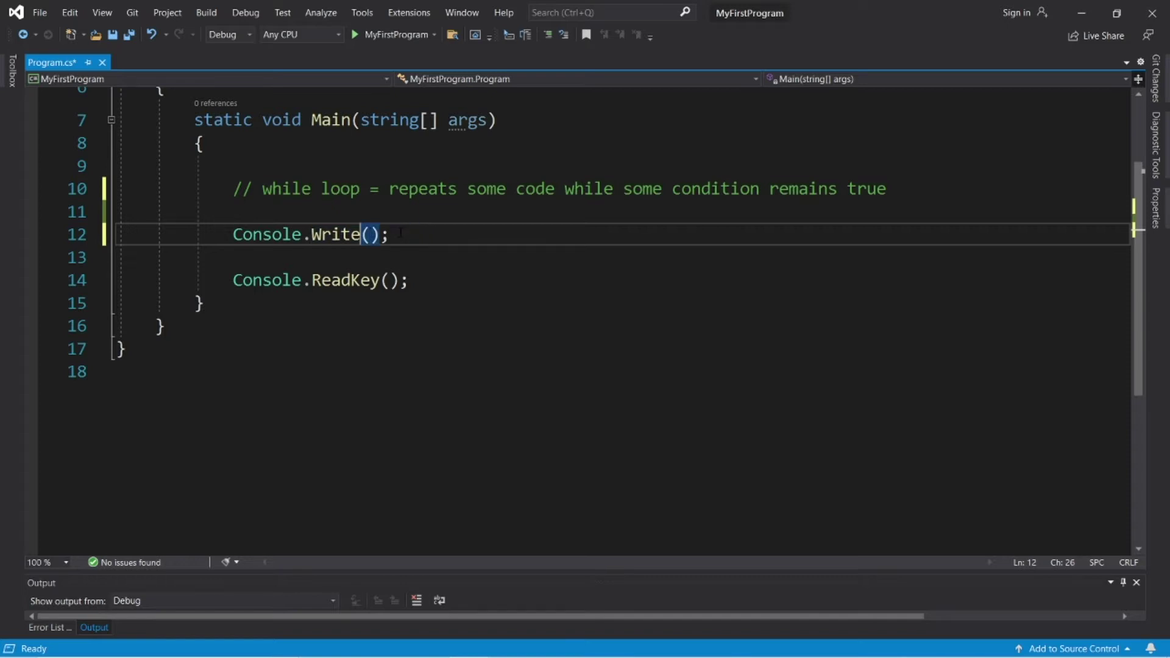
key(Right)
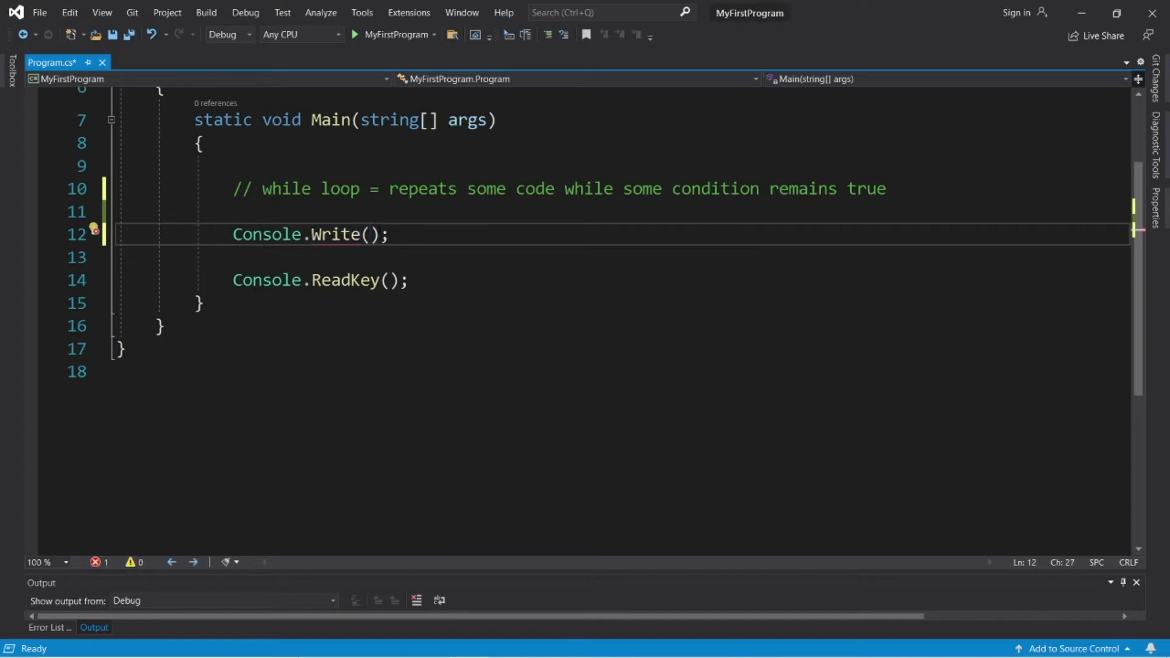
text("Enter )
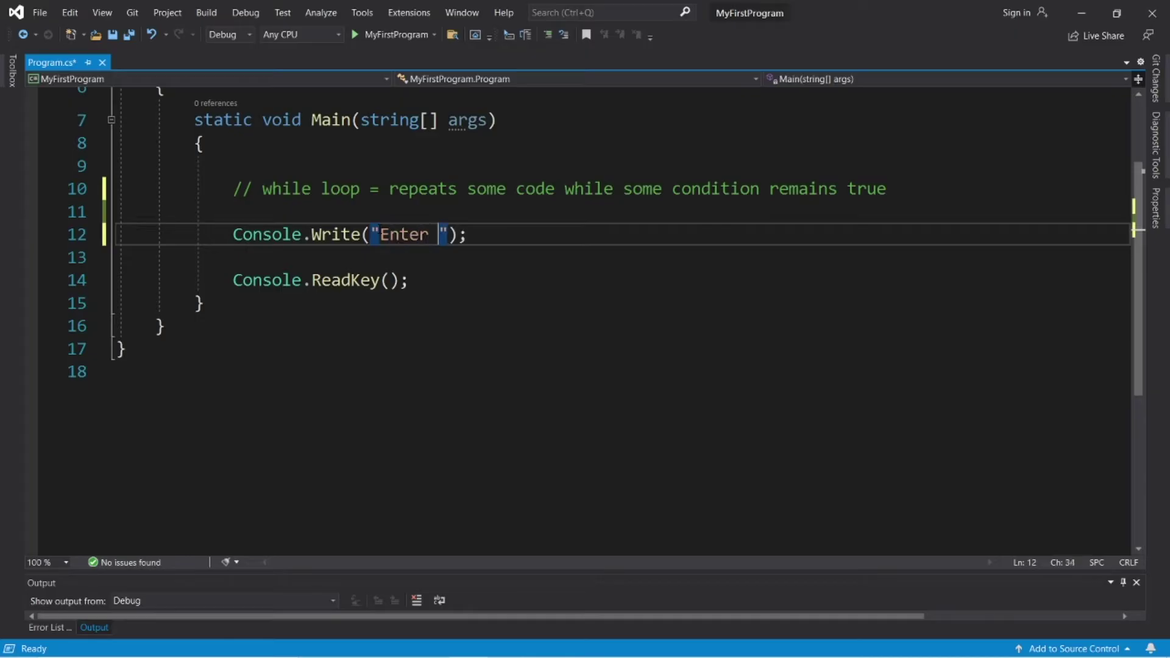
text(your name:)
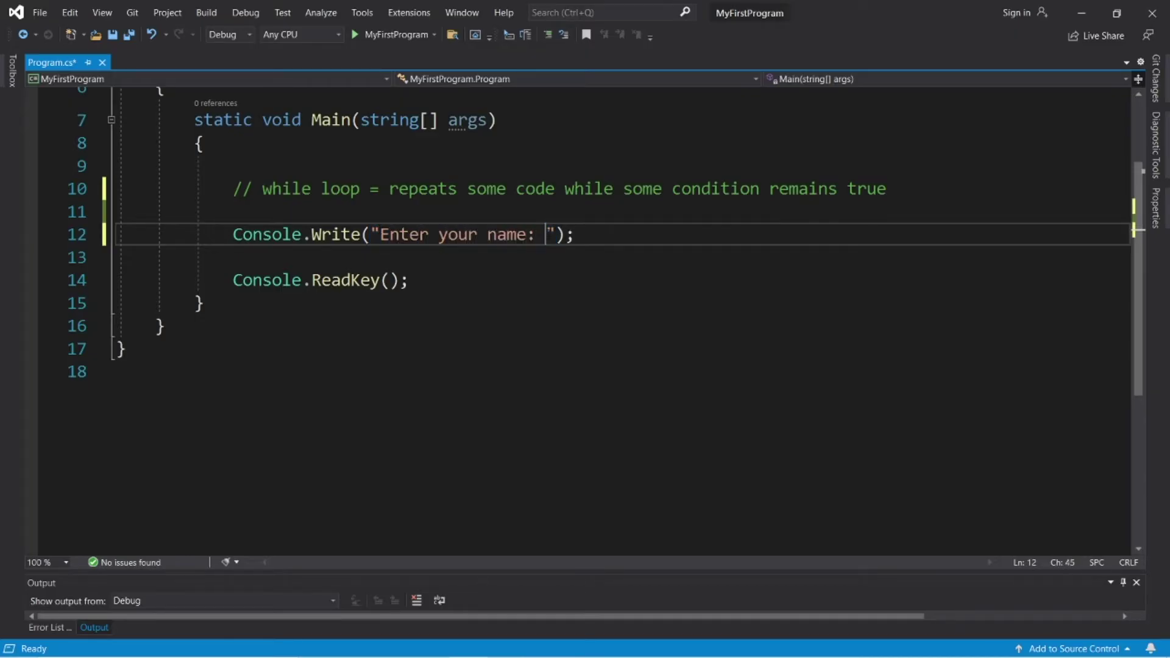
Add String name = Console.ReadLine() on the next line
key(Return)
text(String )
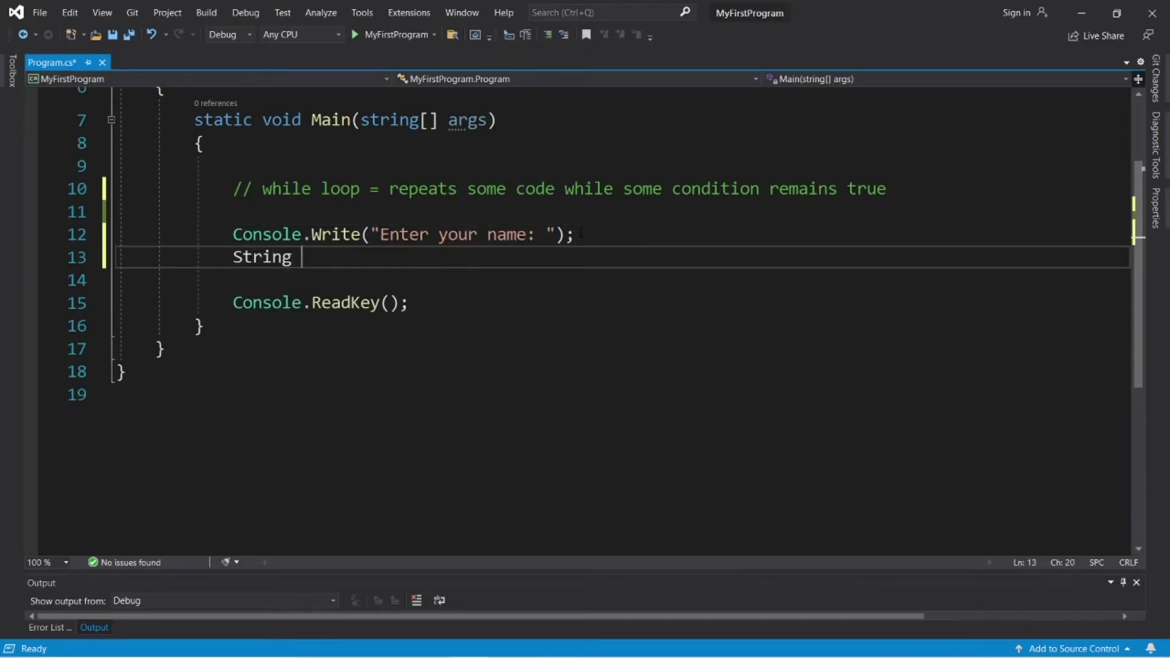
text(name = c)
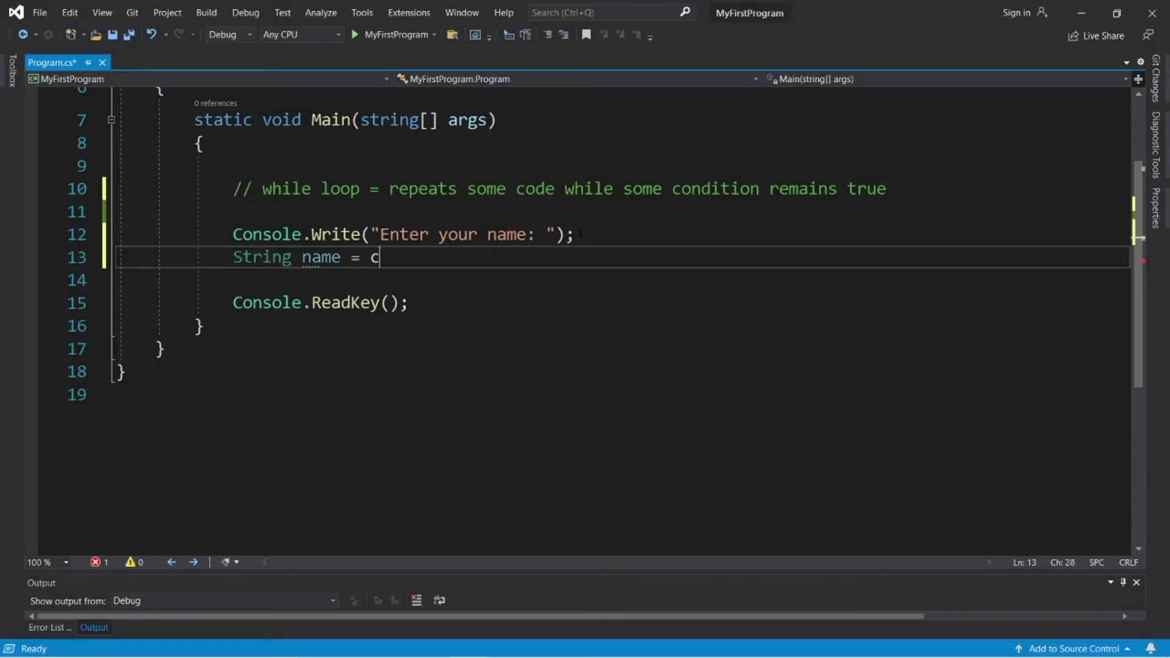
text(w)
key(Tab)
key(Tab)
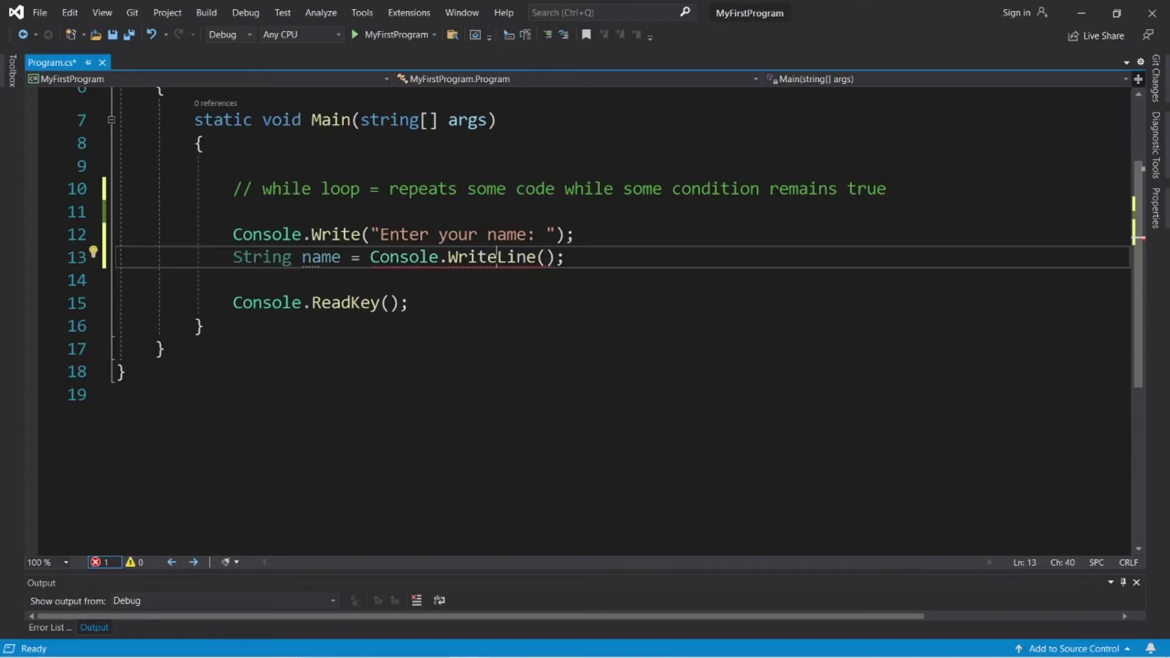
drag(448, 257, 496, 257)
text(Read)
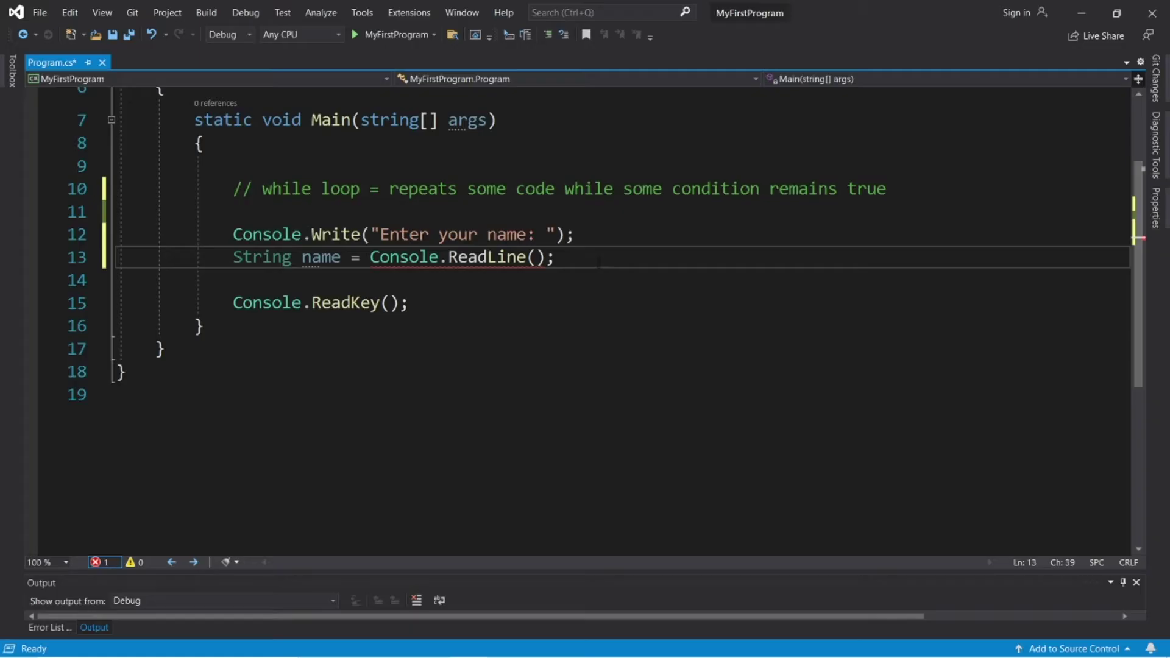
key(End)
Add Console.WriteLine("Hello " + name) to print the greeting
key(Return)
key(Return)
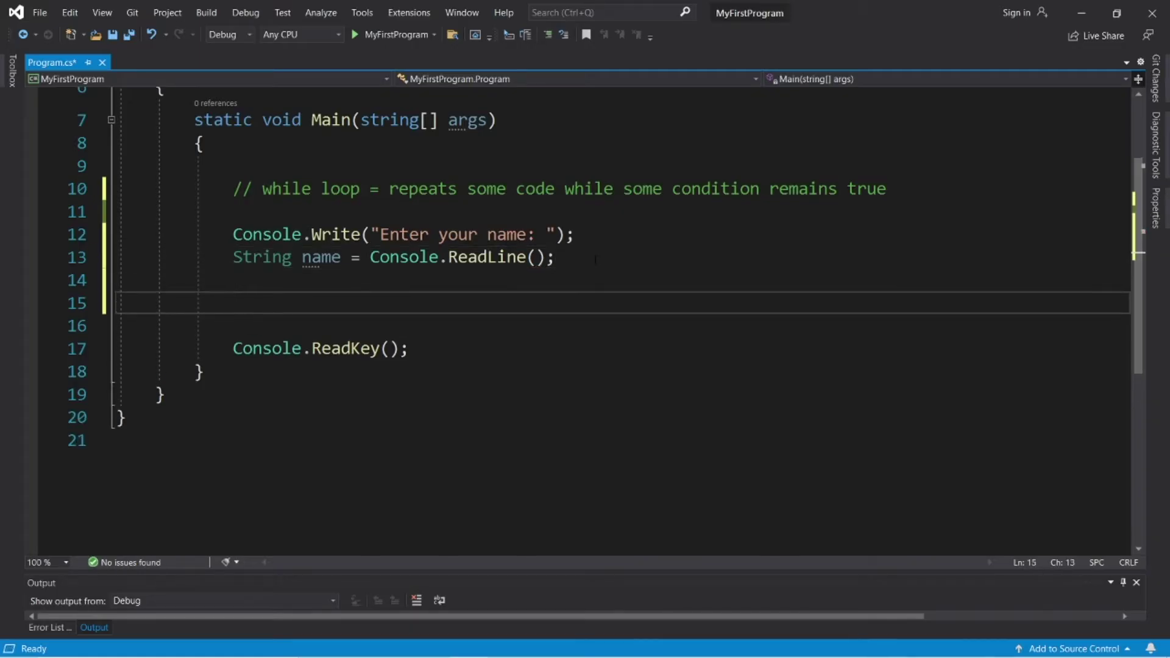
text(cw)
key(Tab)
key(Tab)
text(")
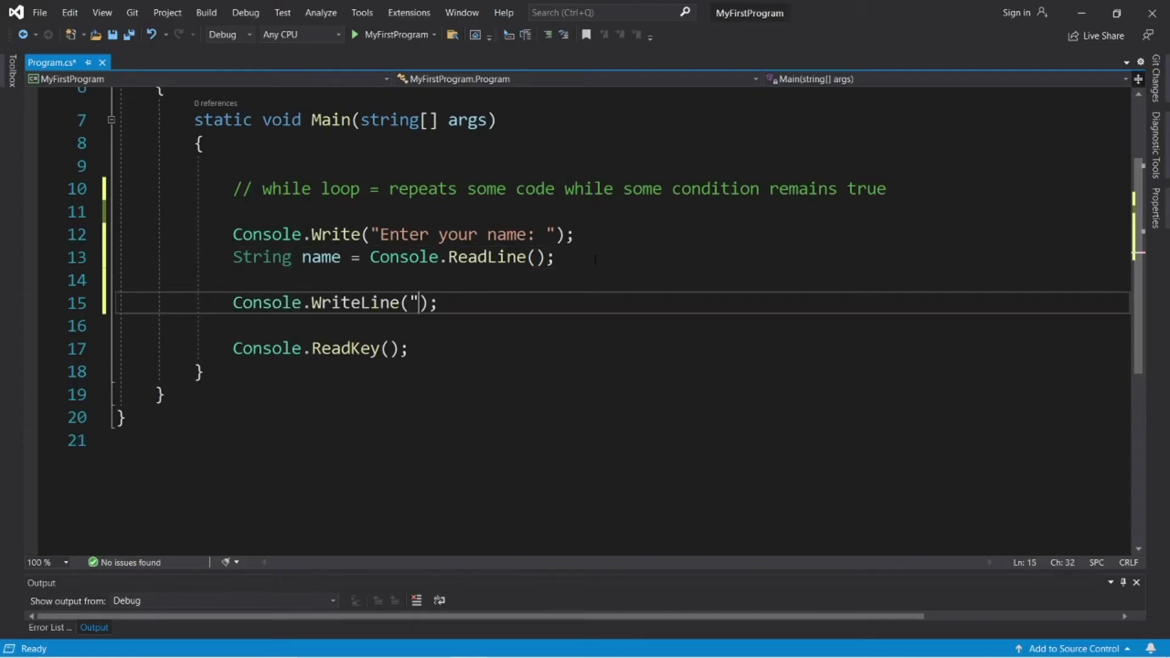
text(Hello)
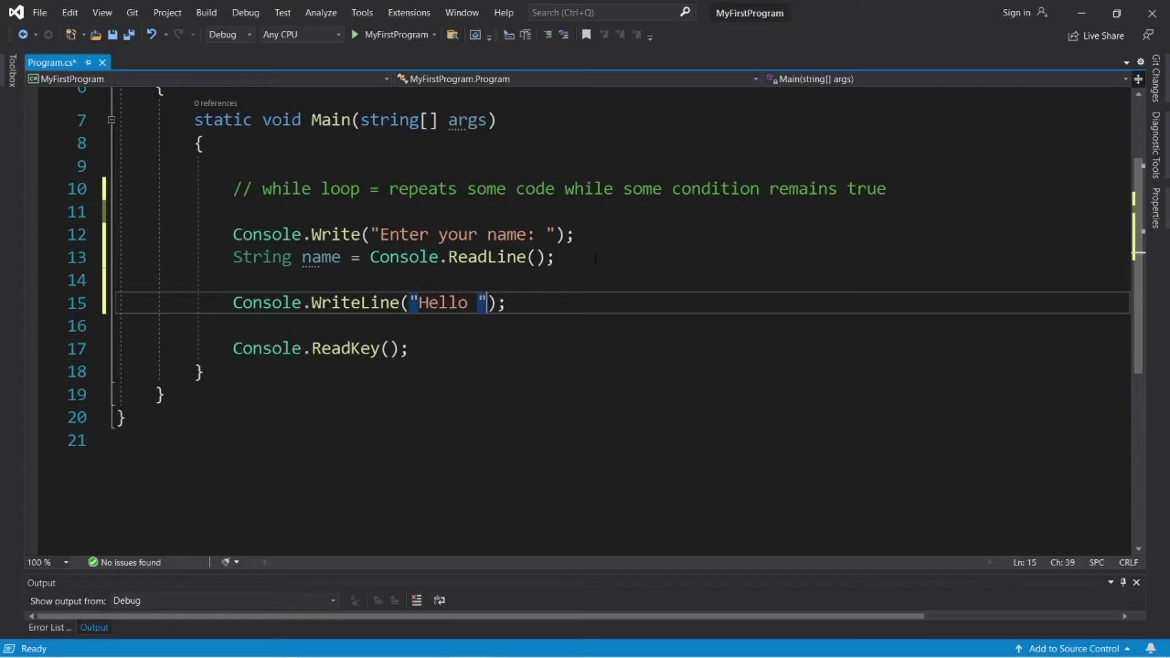
key(Right)
text(+ name)
click(595, 260)
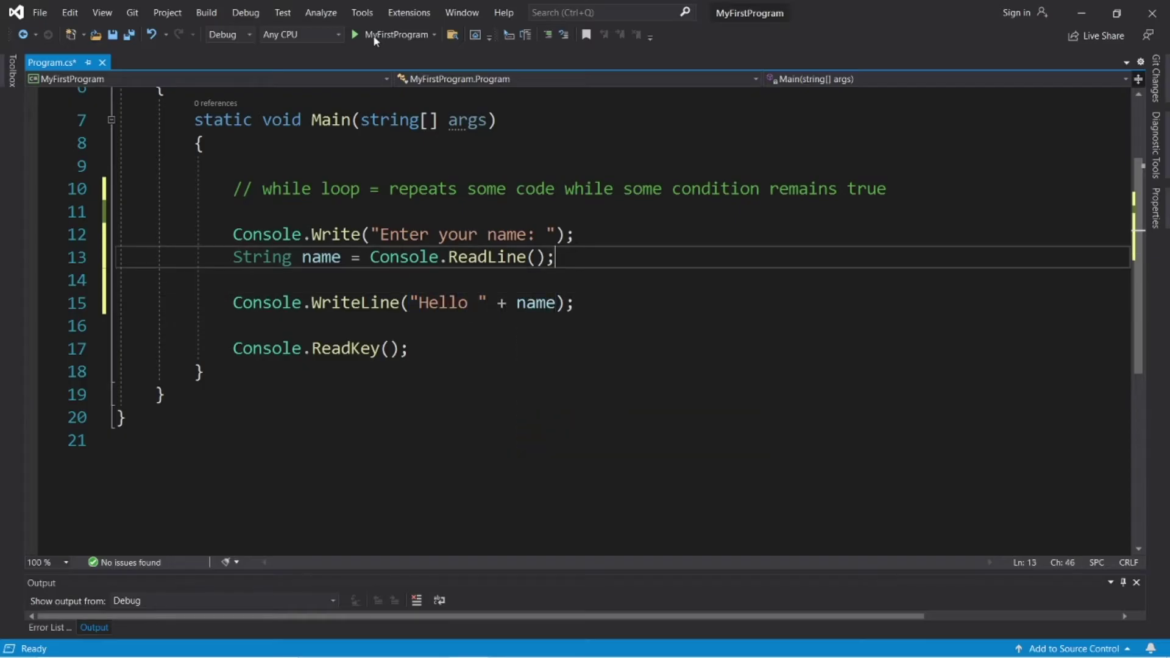
Run MyFirstProgram, check the name prompt and Hello output, then close the console
click(356, 35)
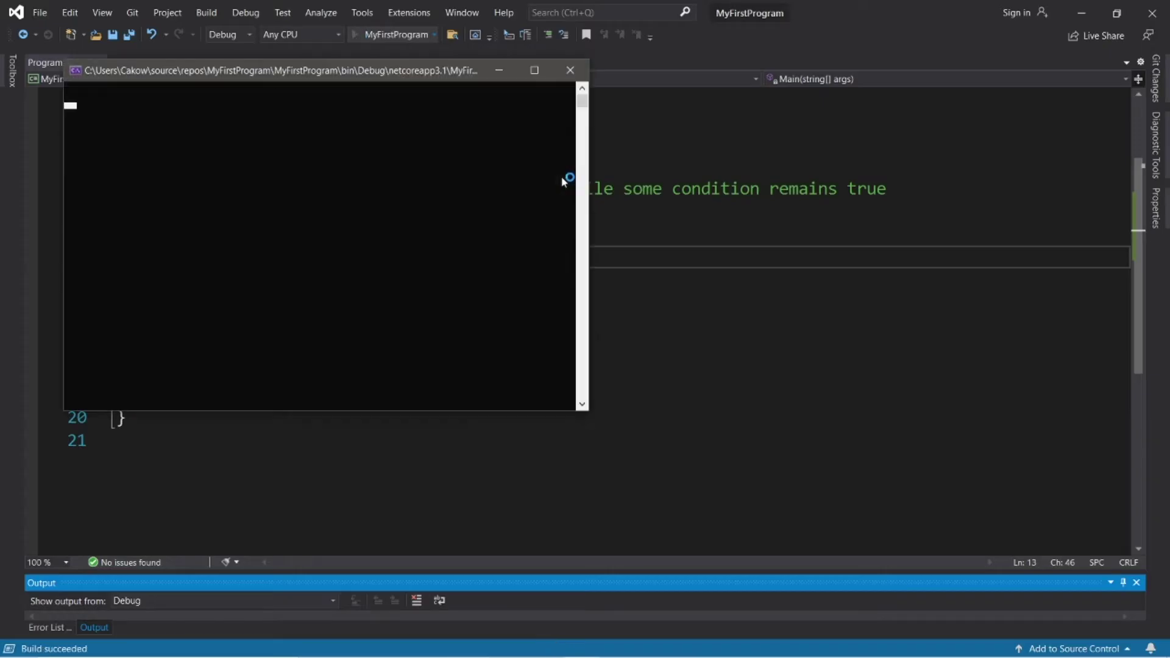
text(Hello)
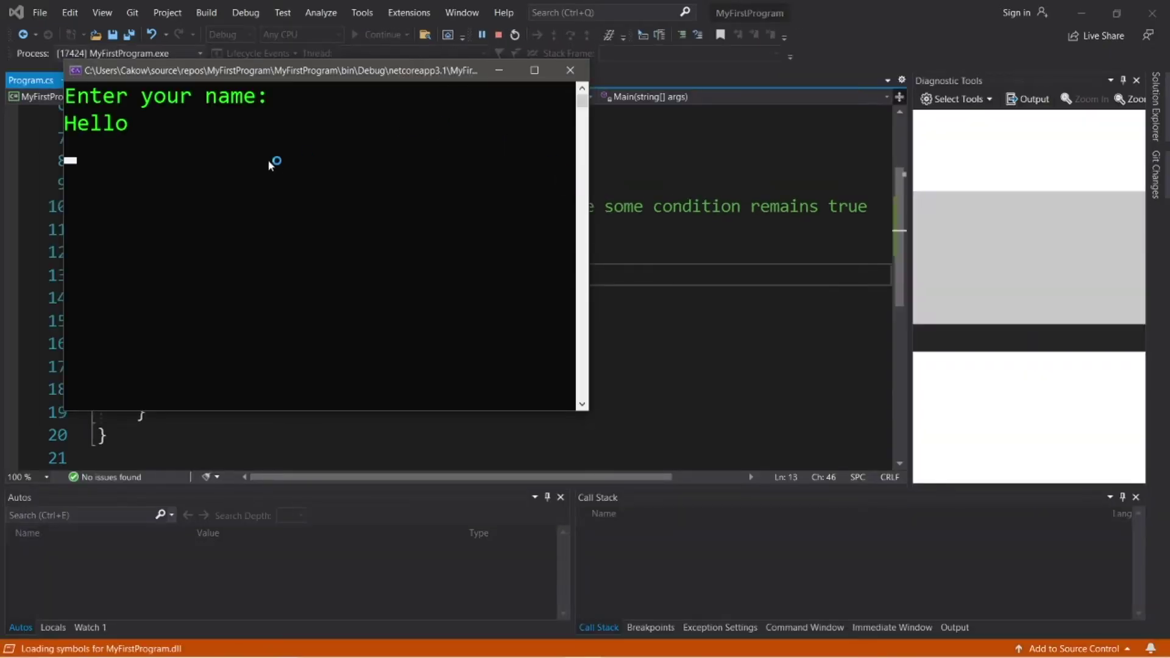
drag(133, 126, 178, 127)
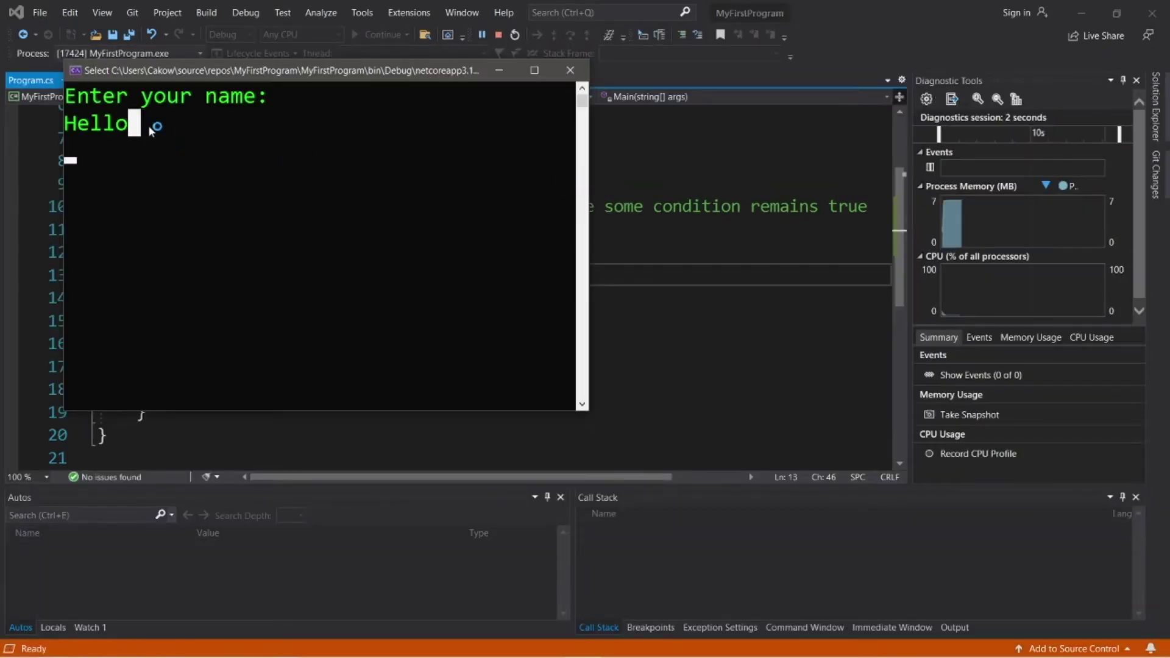
click(569, 70)
Insert blank lines below the name input line to make room for the loop
key(Down)
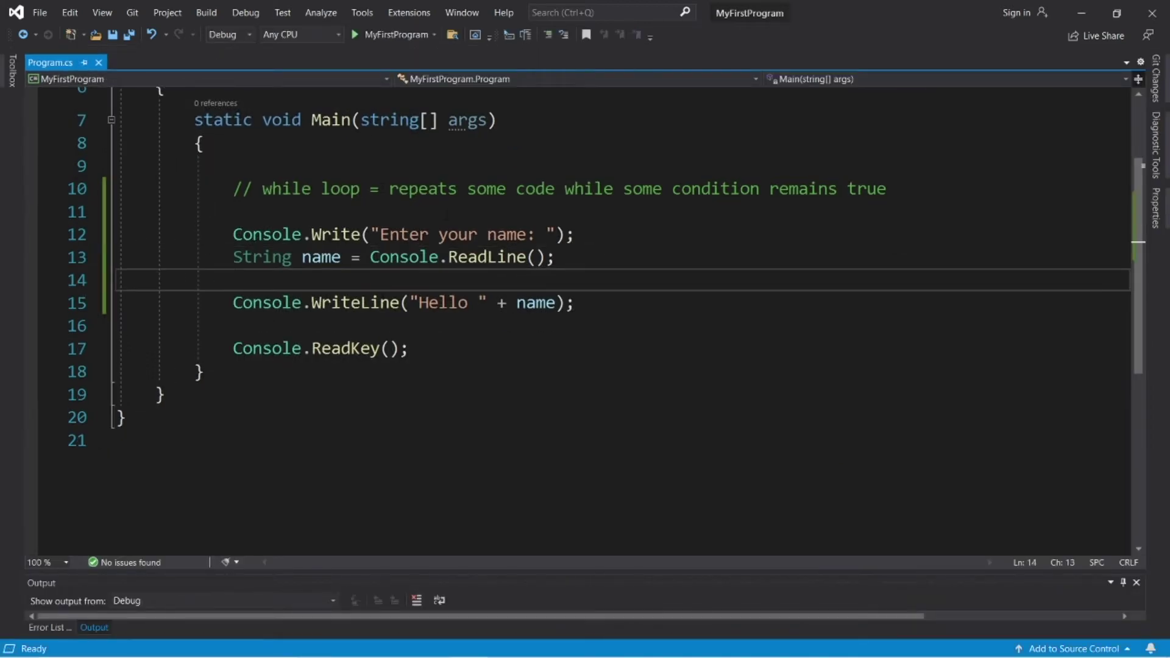
key(Up)
key(Up)
key(Up)
key(Down)
key(Down)
key(End)
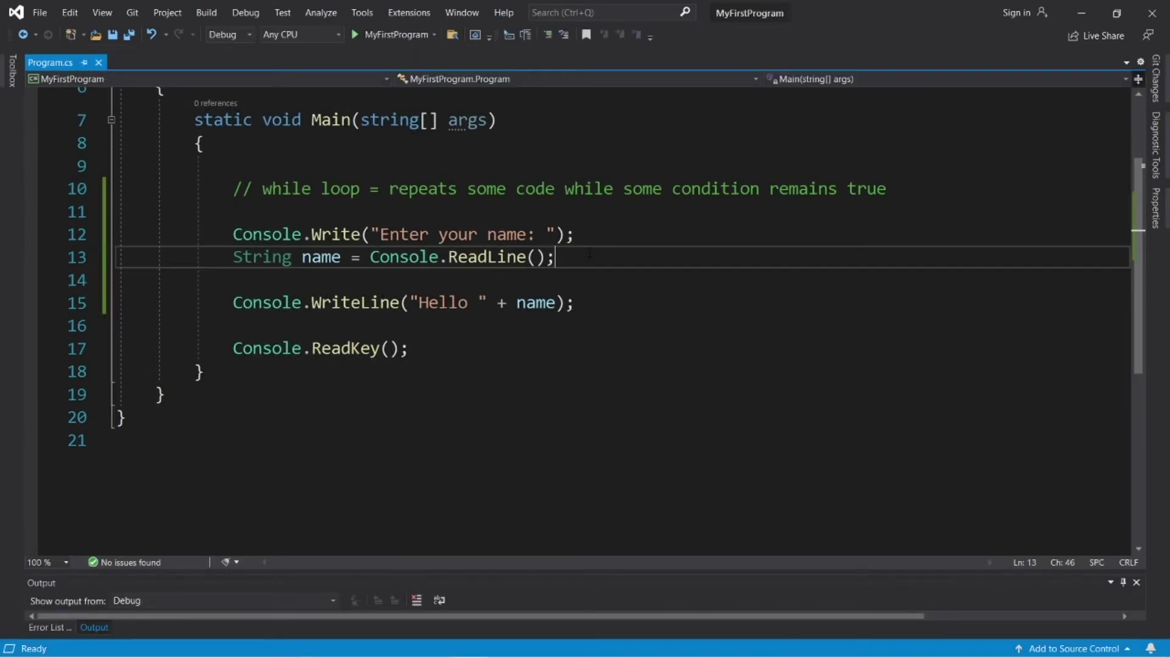
key(shift+Home)
key(shift+Home)
key(shift+Up)
click(589, 257)
key(Return)
key(Return)
Add a while loop with braces and the condition name == ""
drag(556, 257, 118, 235)
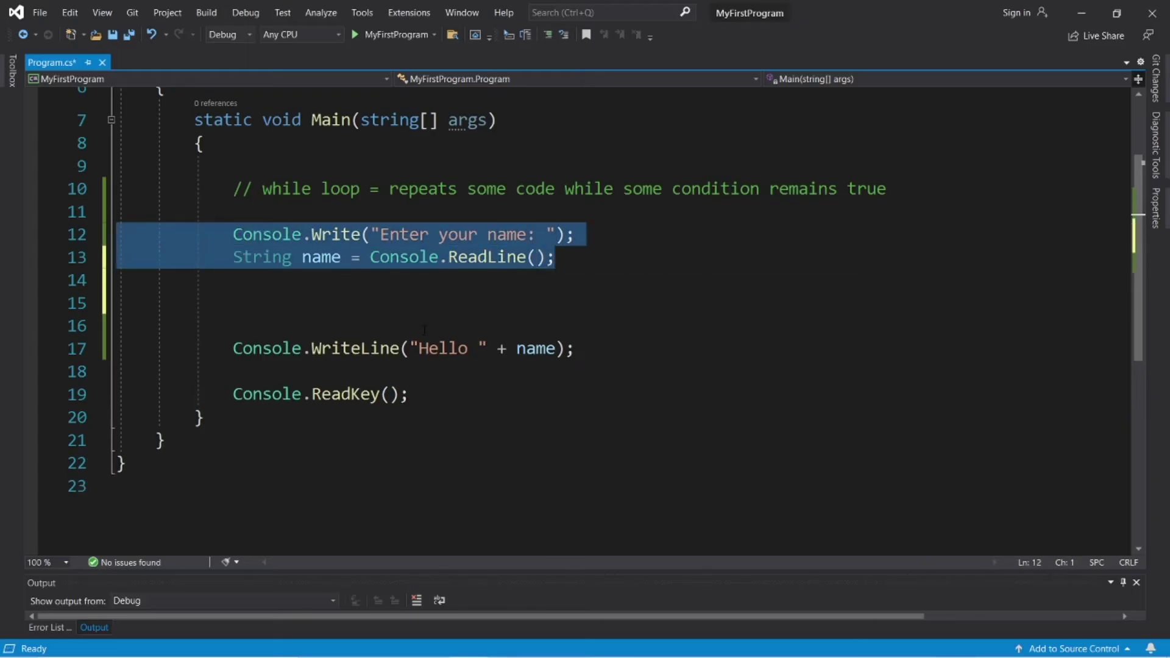
click(293, 305)
text(while)
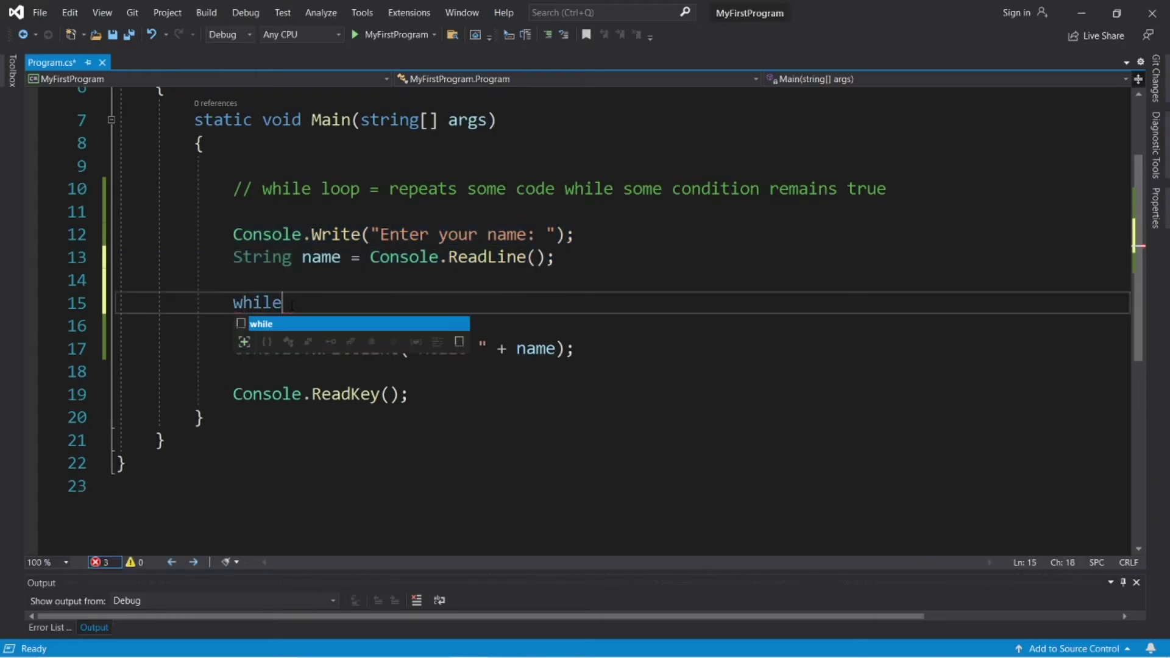
text(()
key(Return)
text({)
key(Return)
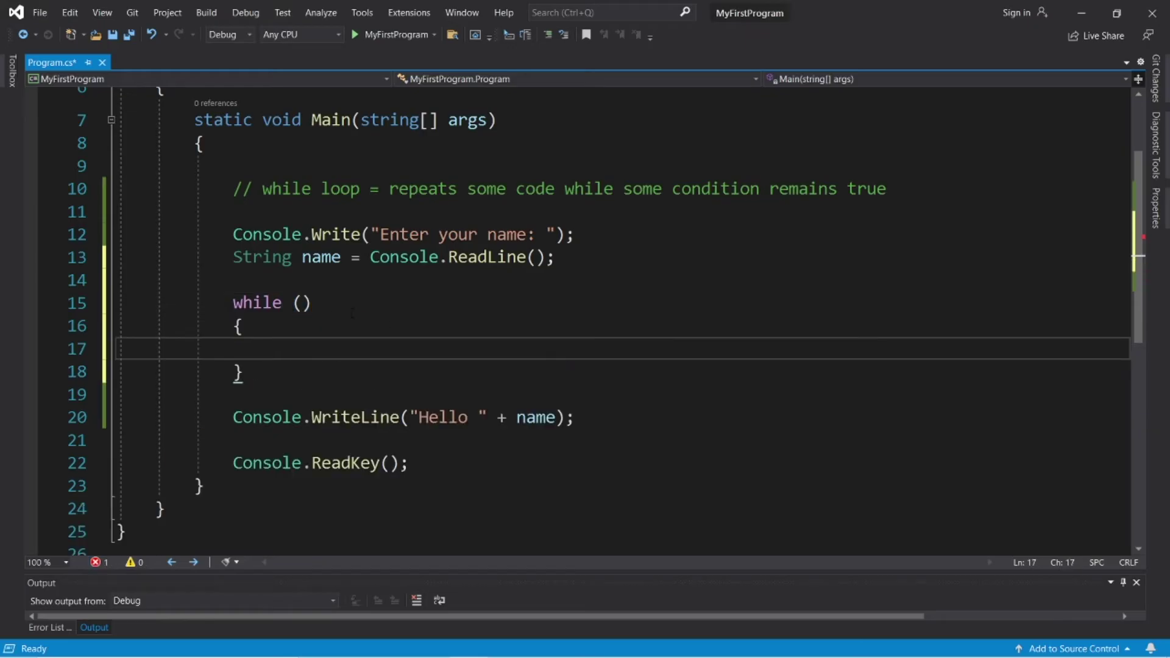
click(303, 302)
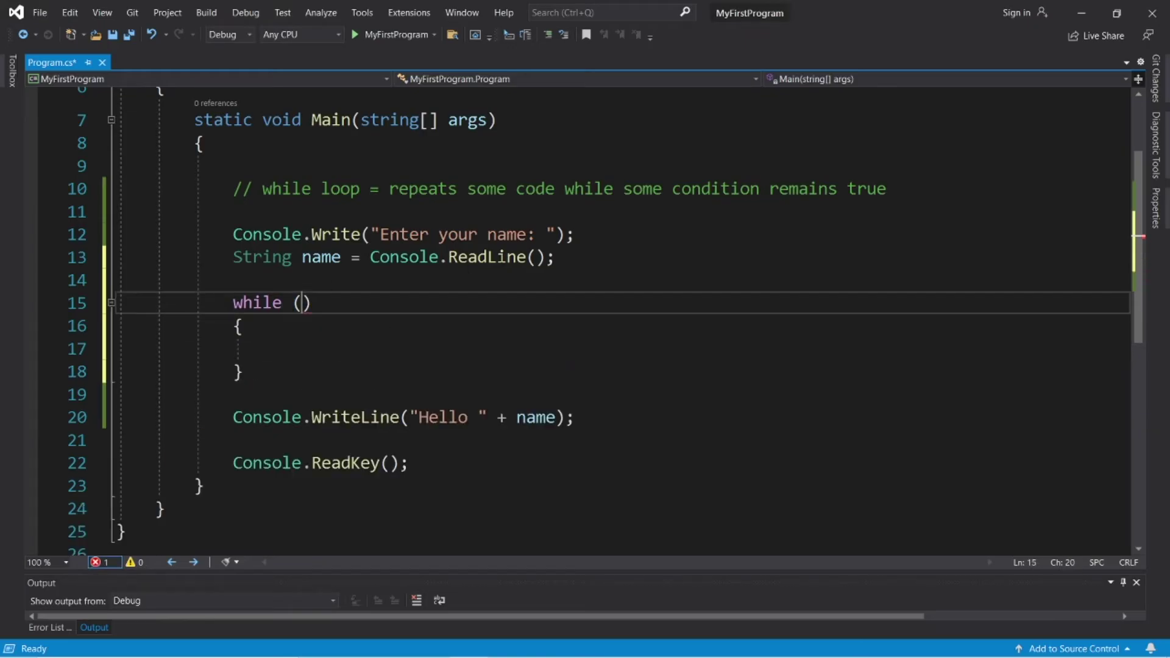
text(name == )
text("")
Paste the prompt and ReadLine lines into the loop body, removing 'String '
drag(558, 256, 119, 234)
key(ctrl+c)
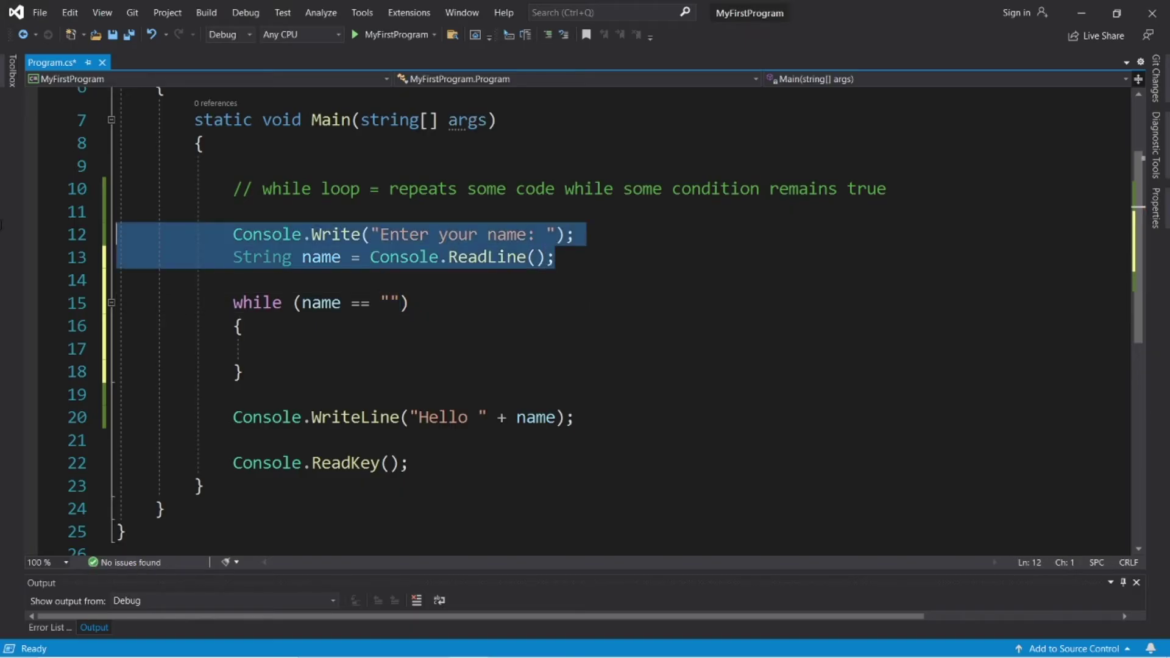
click(279, 348)
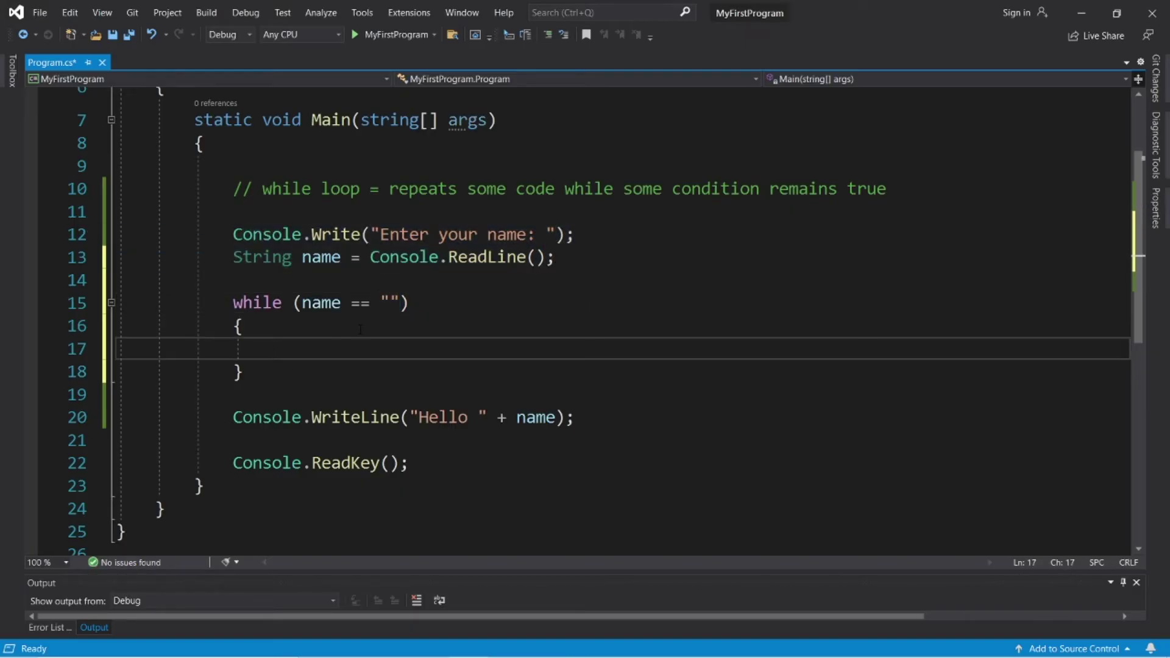
key(ctrl+v)
drag(340, 371, 272, 371)
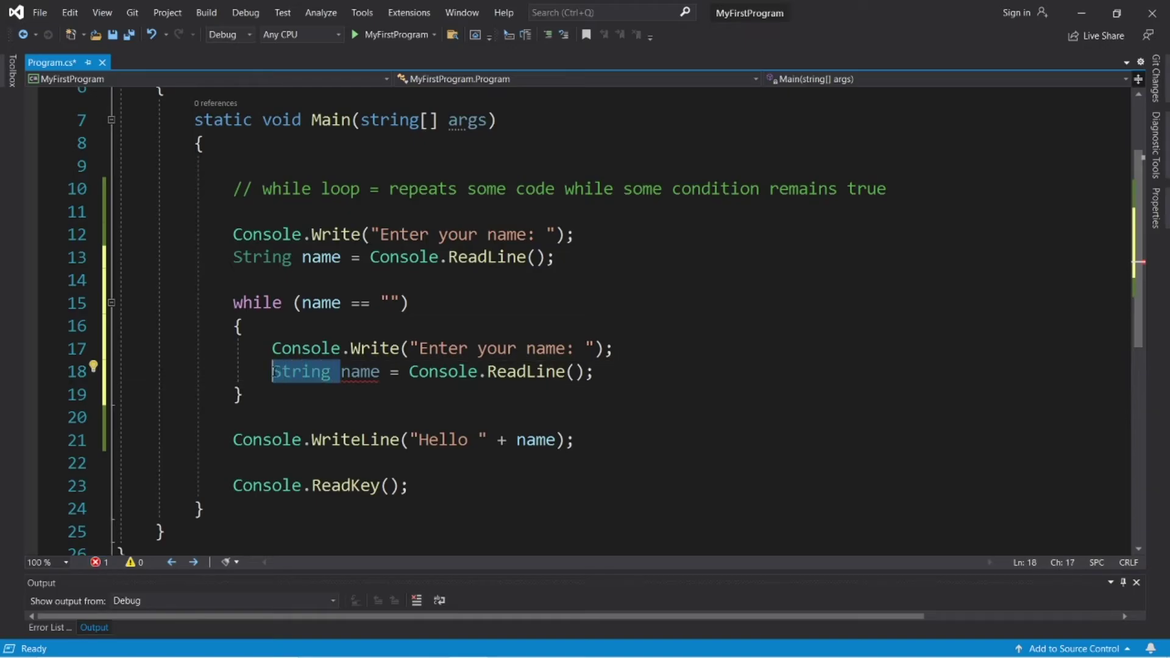
key(Delete)
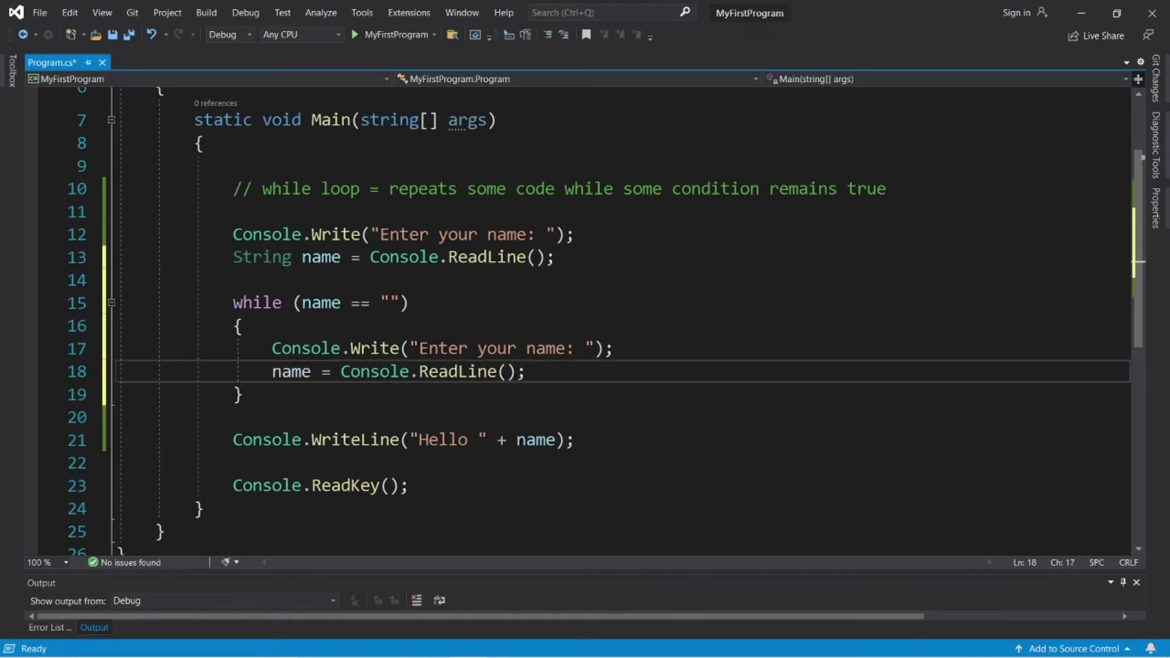
key(End)
Review the loop body and its name == "" condition
drag(247, 394, 117, 325)
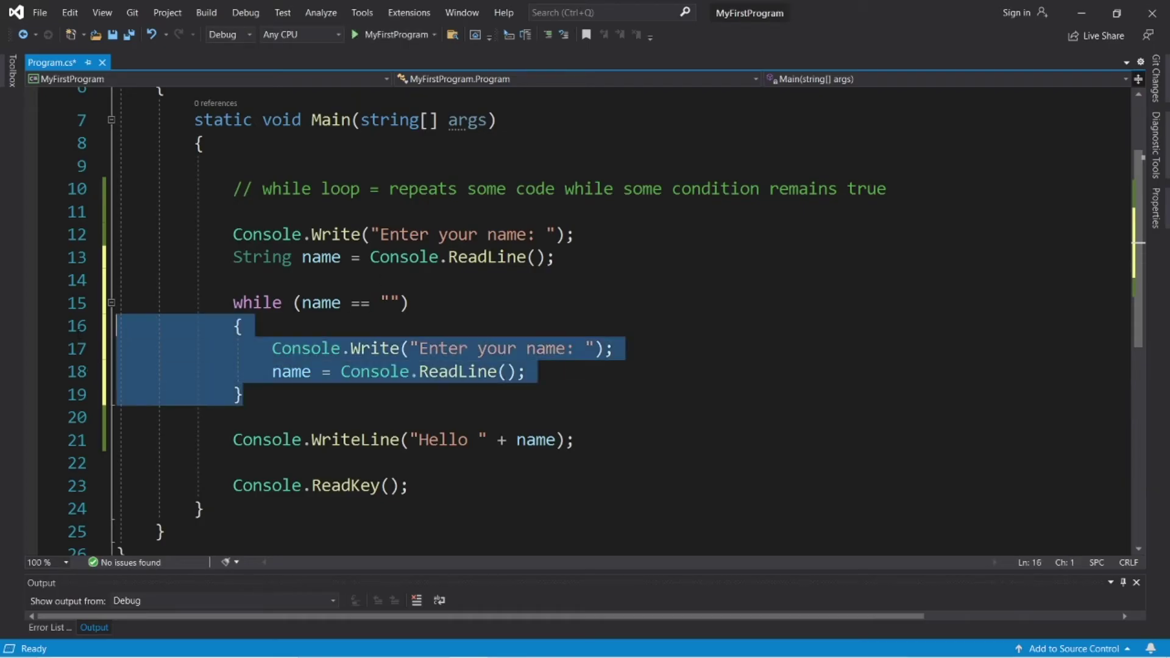
click(238, 326)
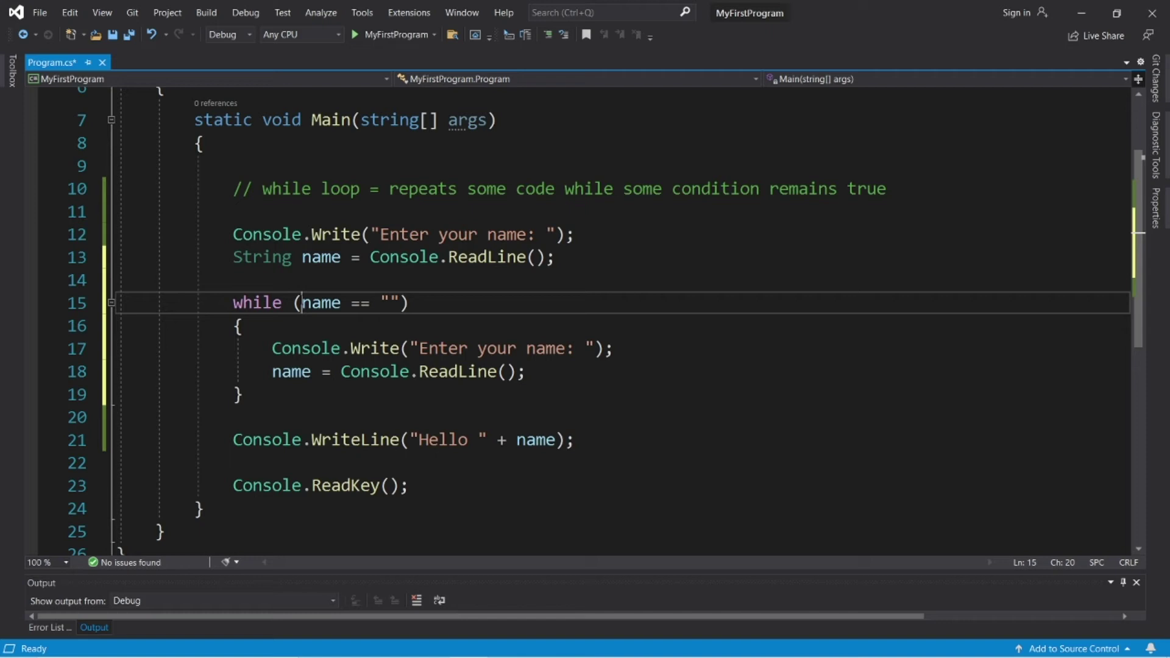
double_click(322, 302)
double_click(390, 302)
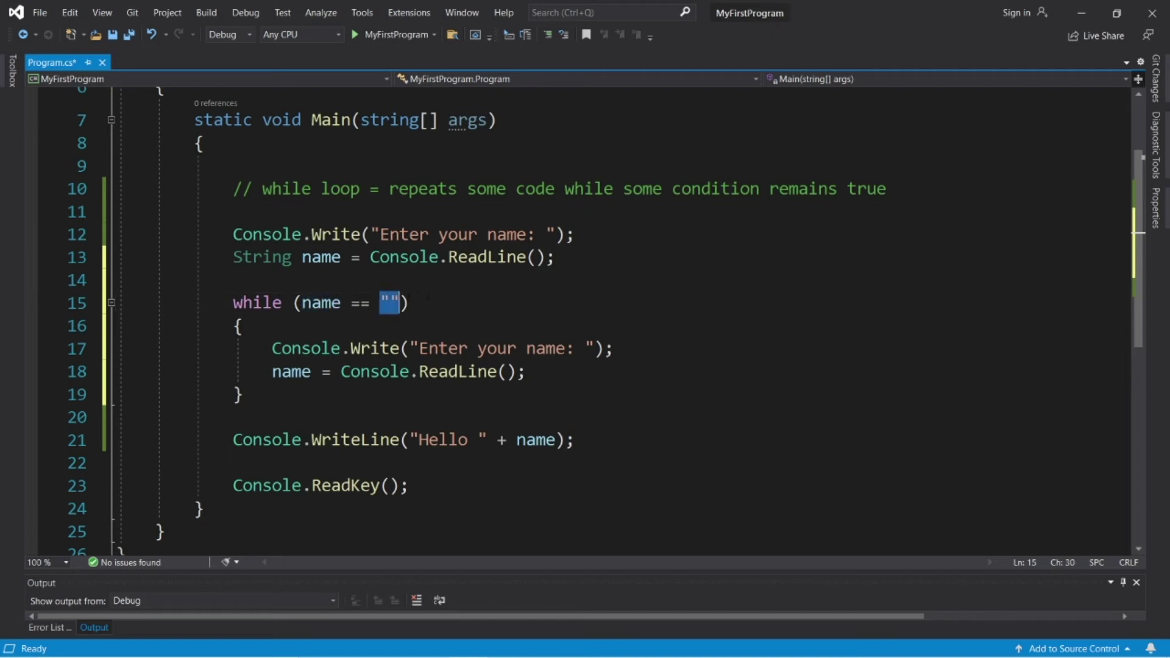
click(402, 302)
Run the program, submit three blank names, enter Bro for Hello Bro, and close the console
click(352, 35)
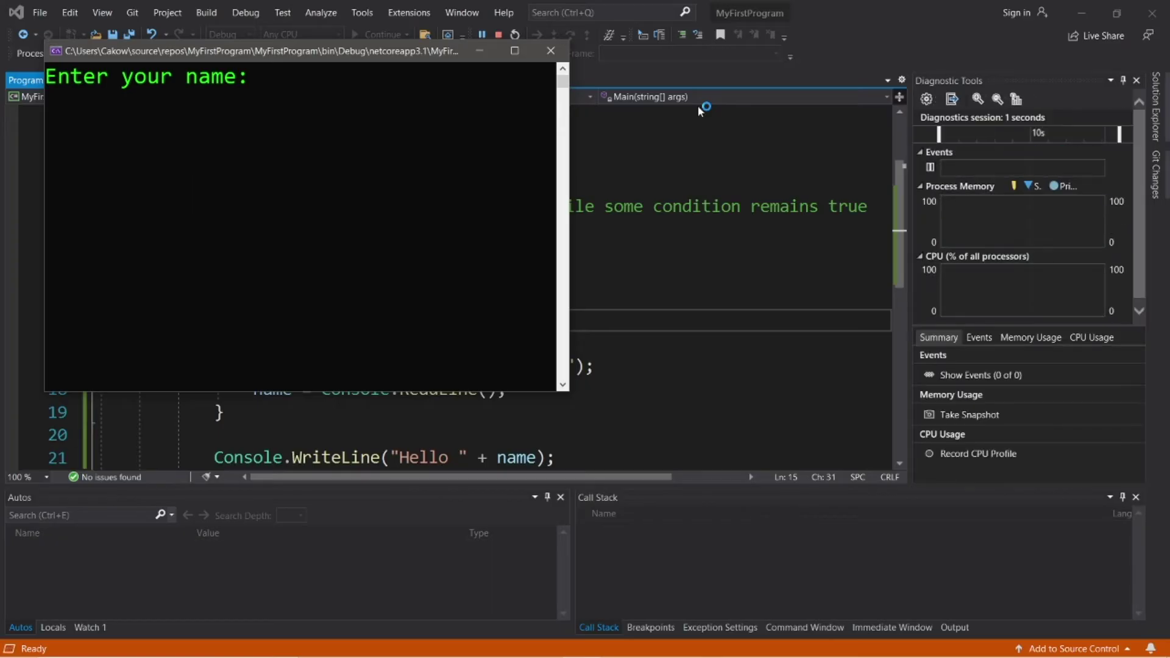
key(Return)
key(Return)
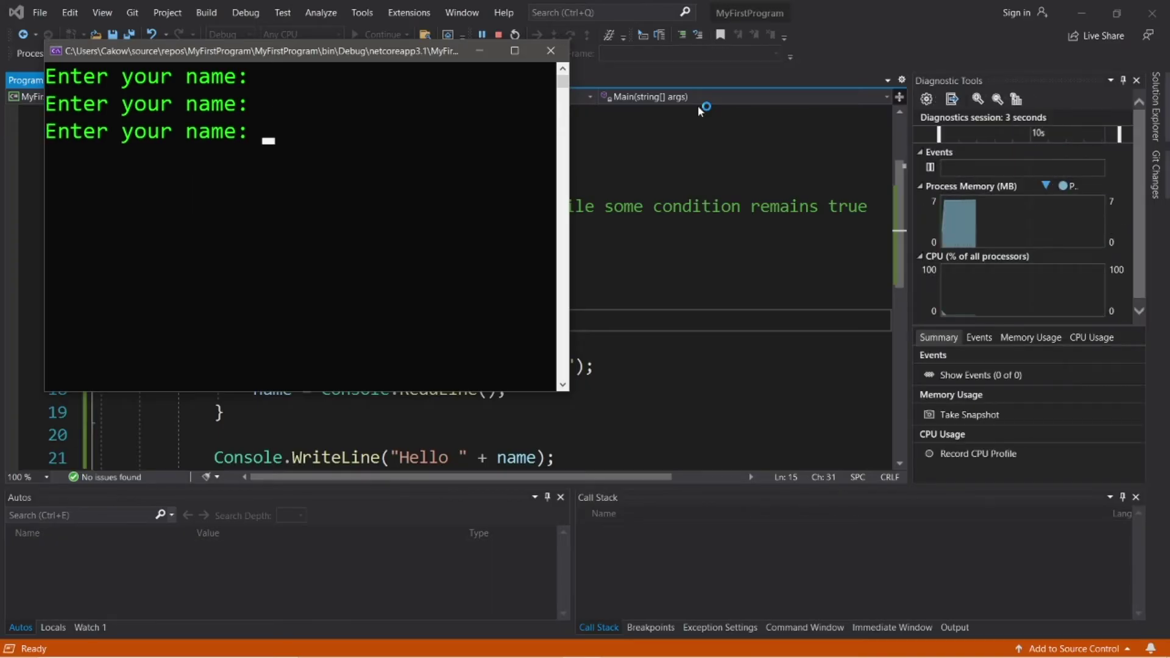
key(Return)
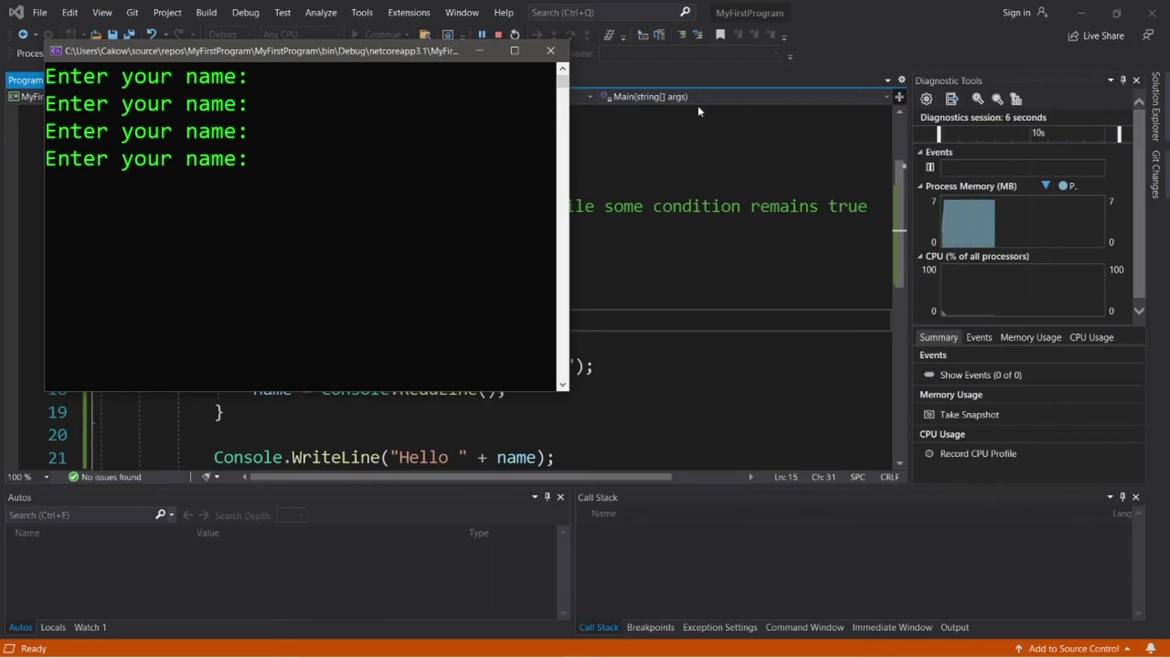
text(Bro)
key(Return)
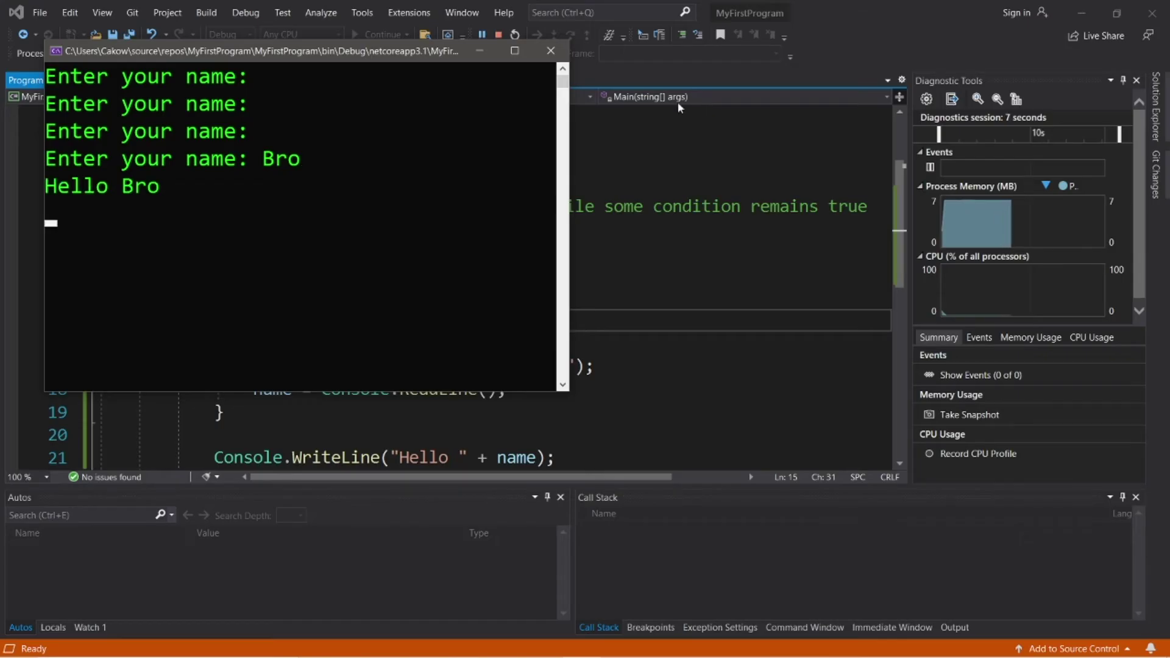
click(549, 49)
Change the while condition to 1 == 1
drag(245, 395, 233, 303)
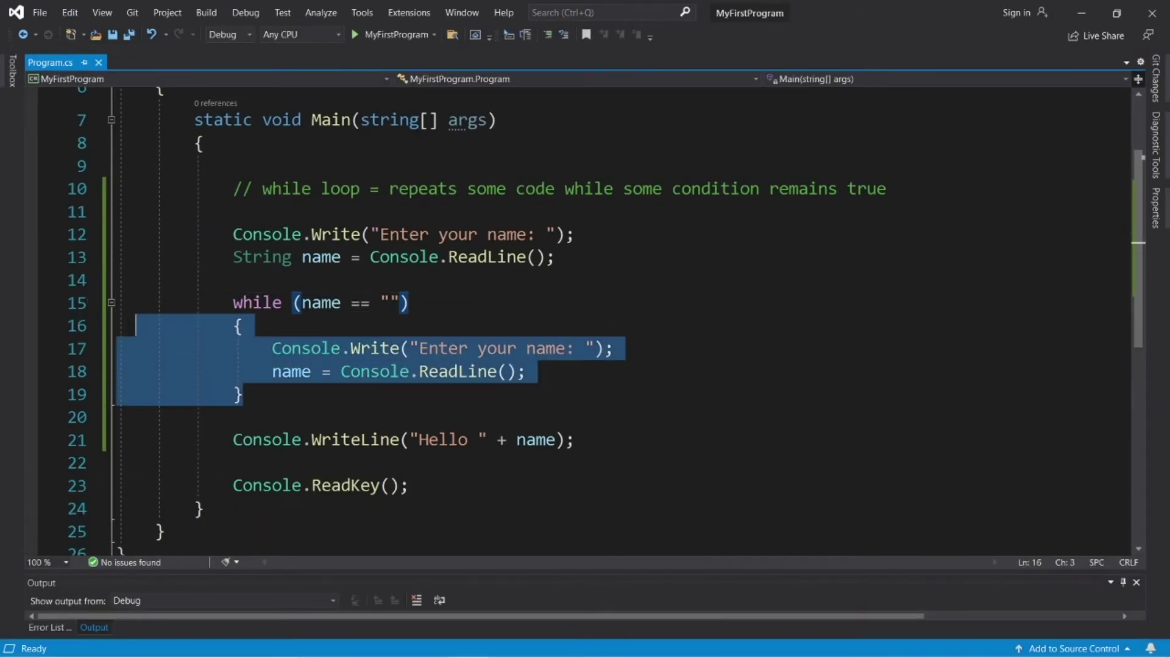
click(352, 396)
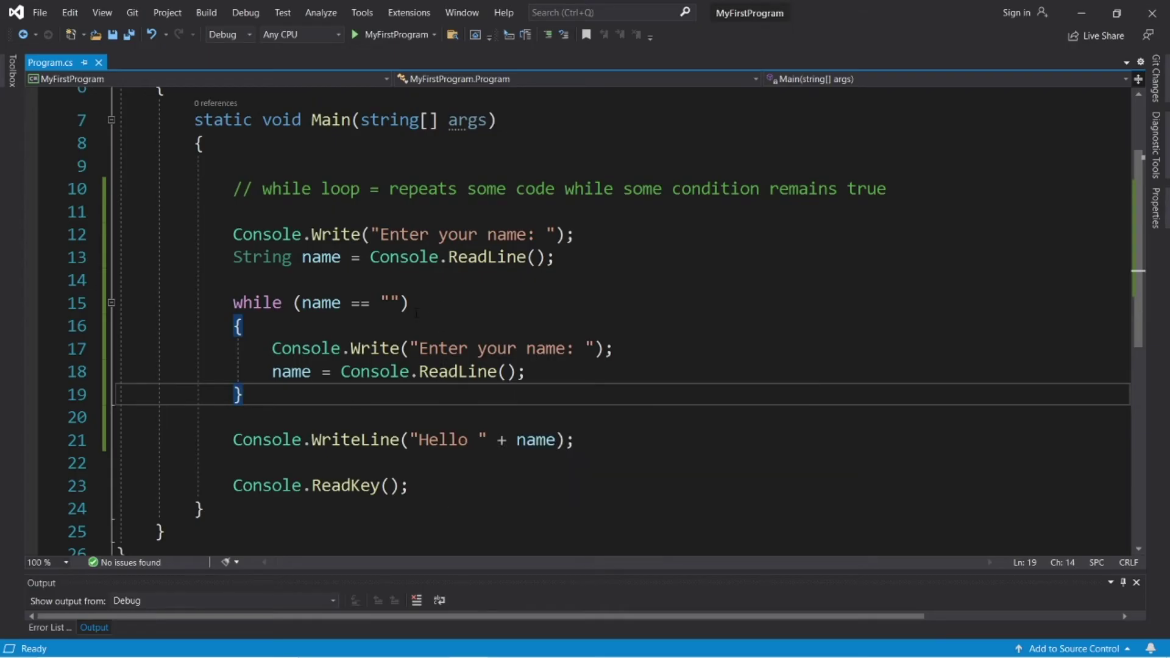
mouse_move(262, 257)
drag(399, 303, 301, 303)
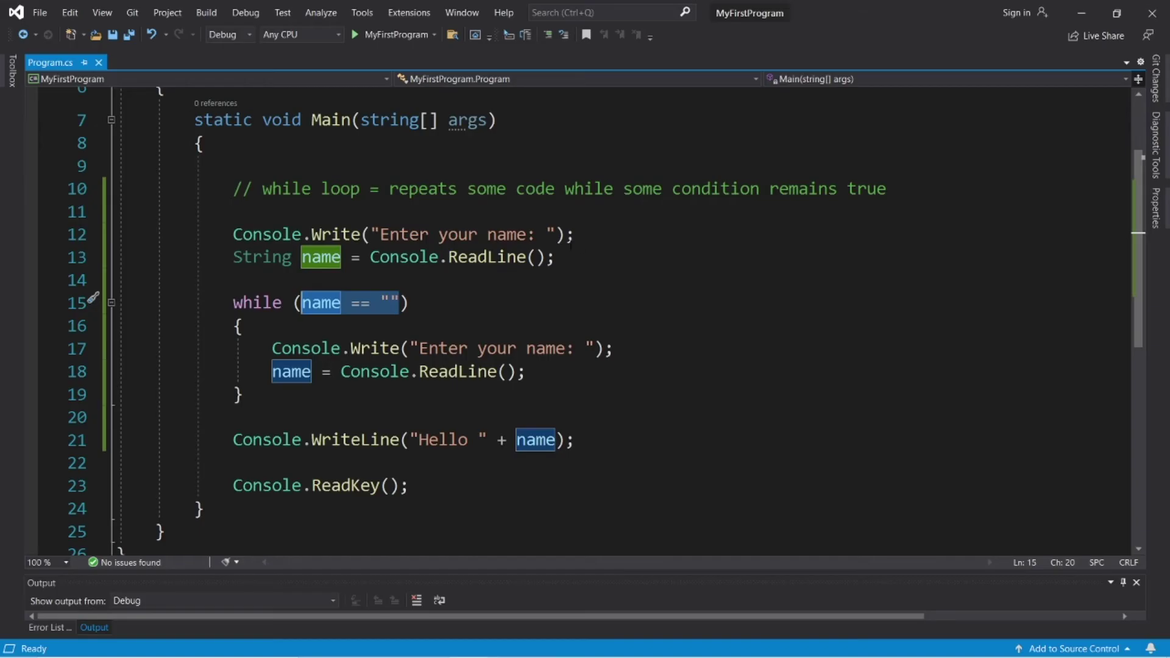
text(1 == )
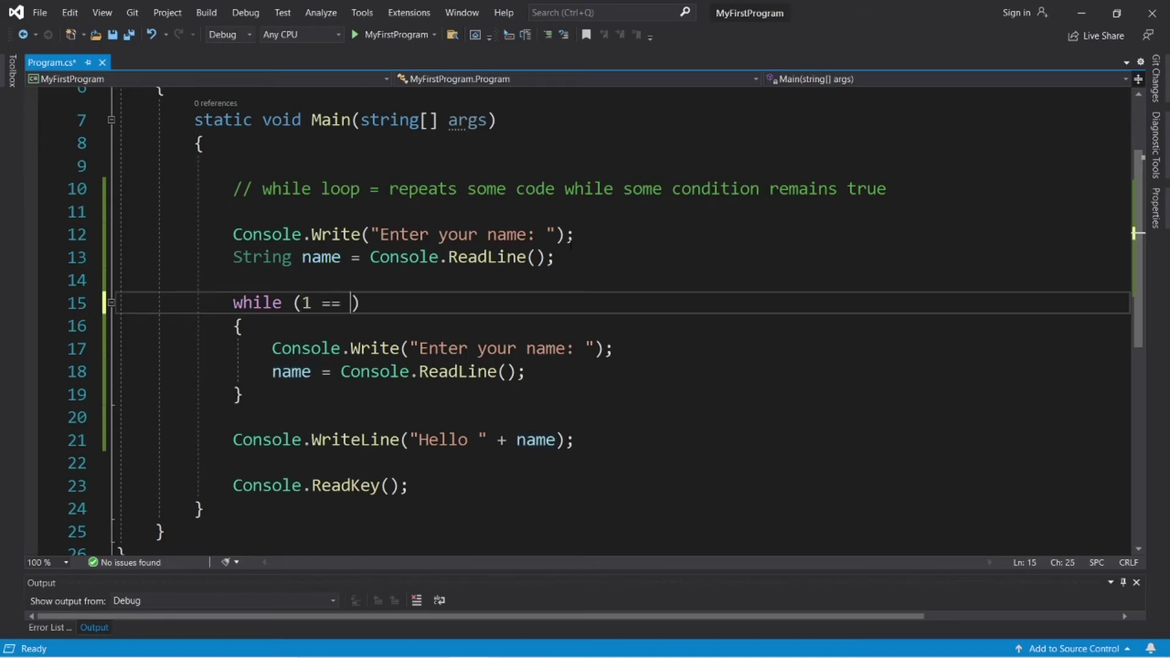
text(1)
Replace the loop body with Console.WriteLine("HELP! I'm STUCK IN AN INFINITE LOOP!")
drag(530, 372, 271, 347)
key(Delete)
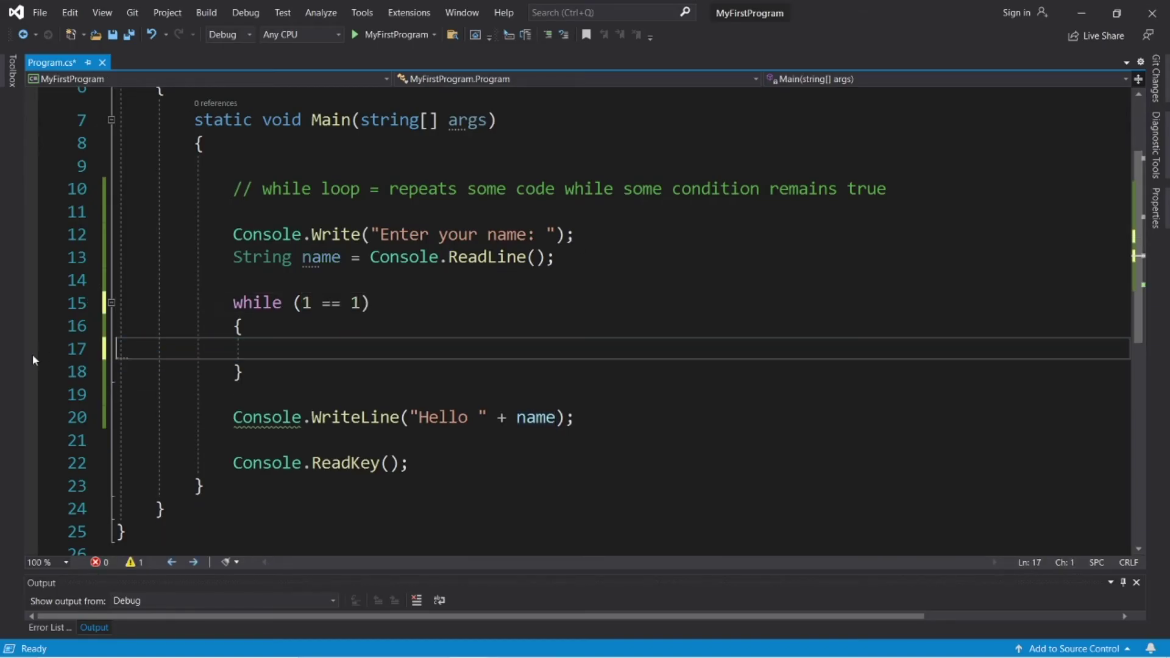
key(Tab)
key(Tab)
text(cw)
key(Tab)
key(Tab)
text(")
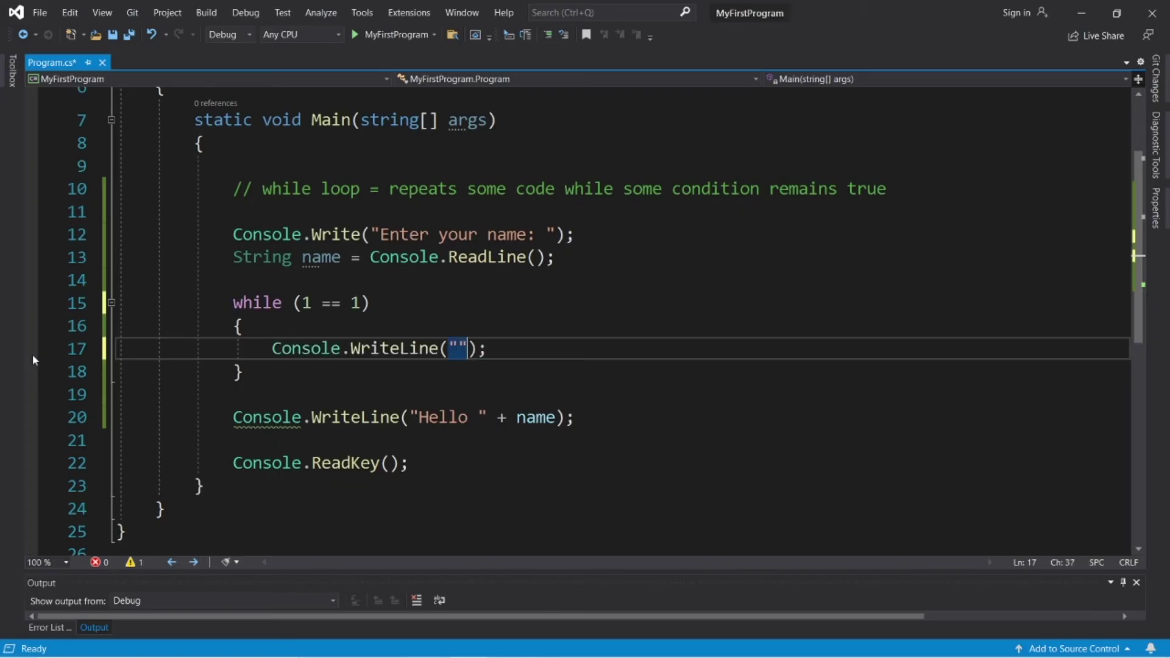
text(HELP! I)
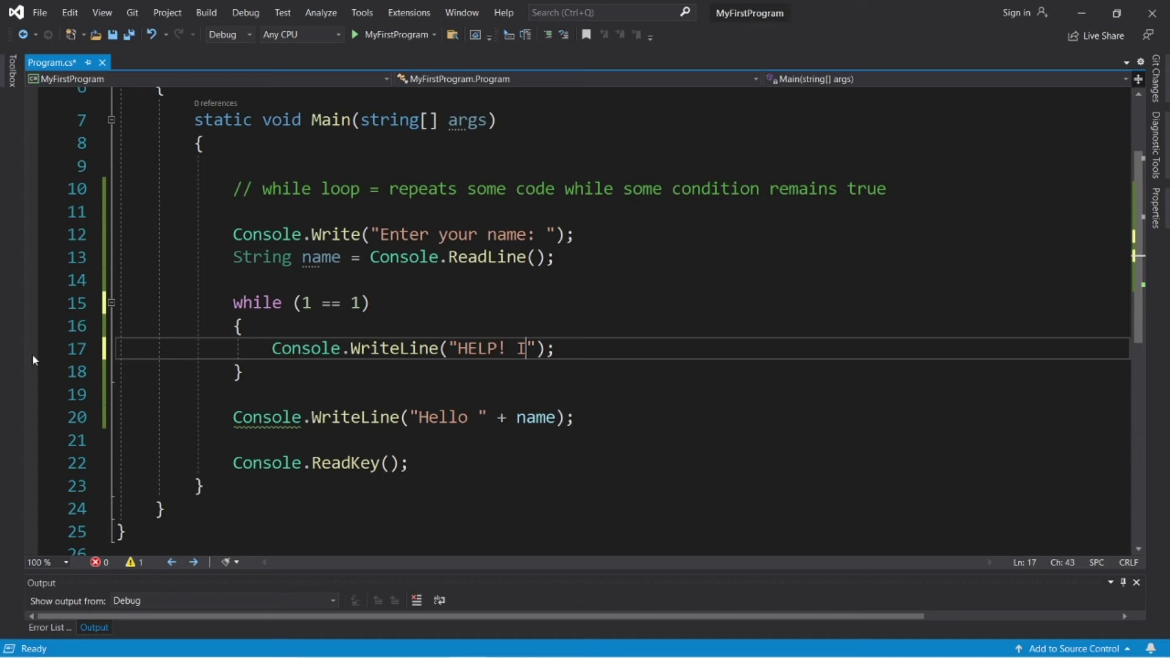
text('m STUCK IN )
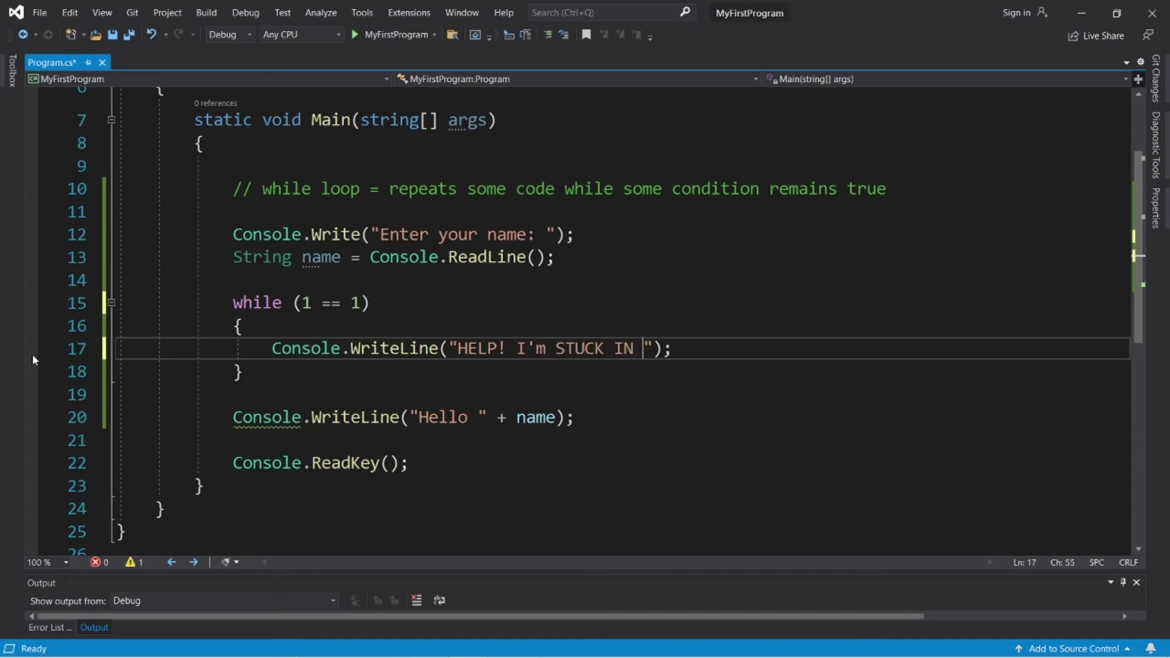
text(AN INFINITE L)
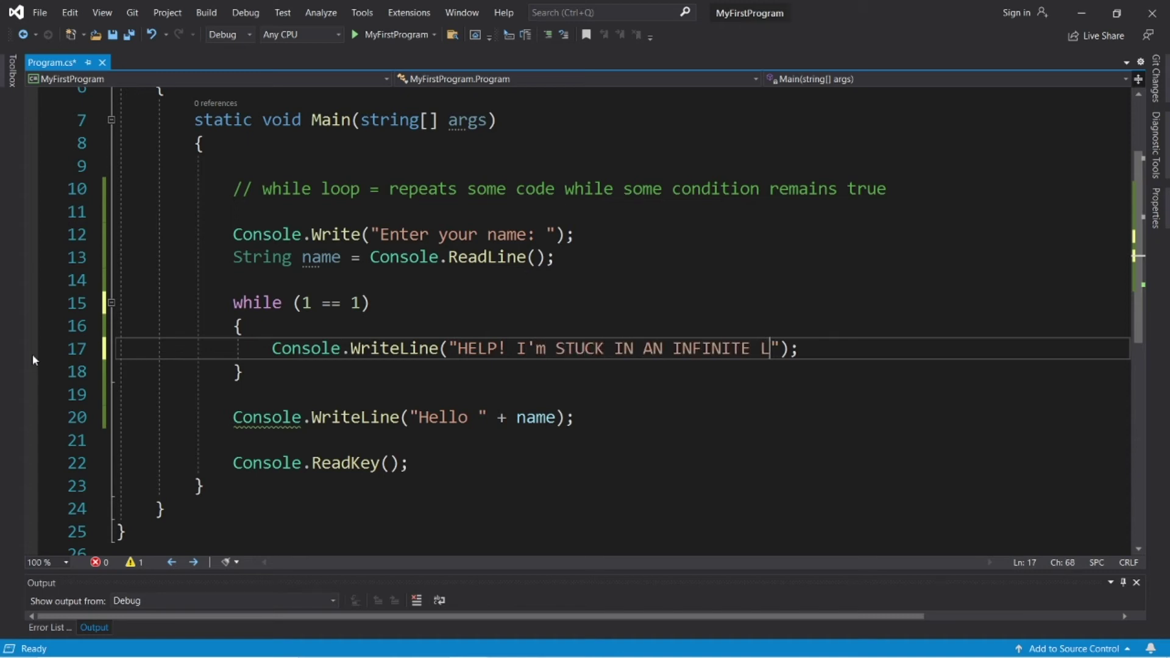
text(OOP!)
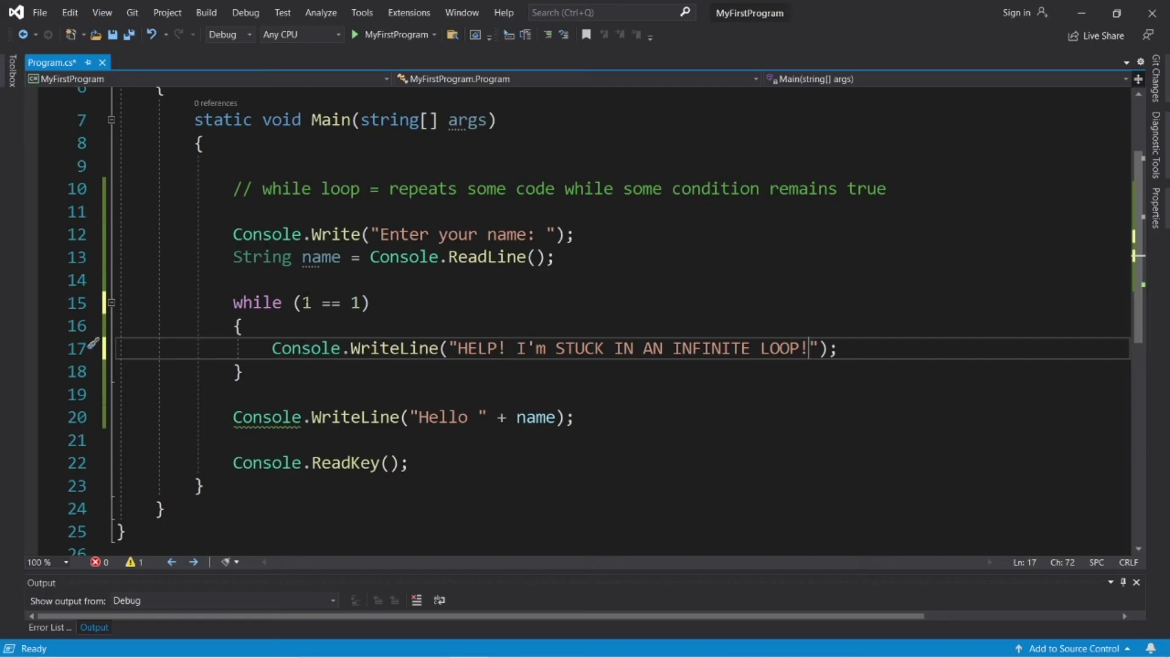
Review the always-true 1 == 1 condition and the HELP line
drag(302, 303, 360, 303)
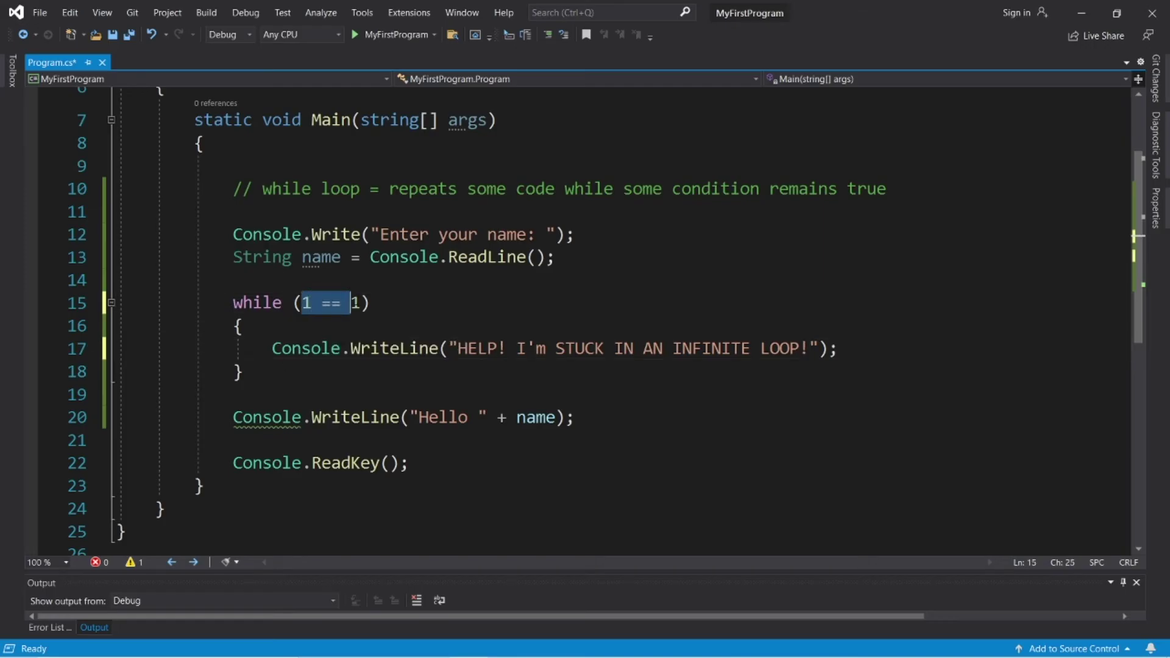
click(274, 370)
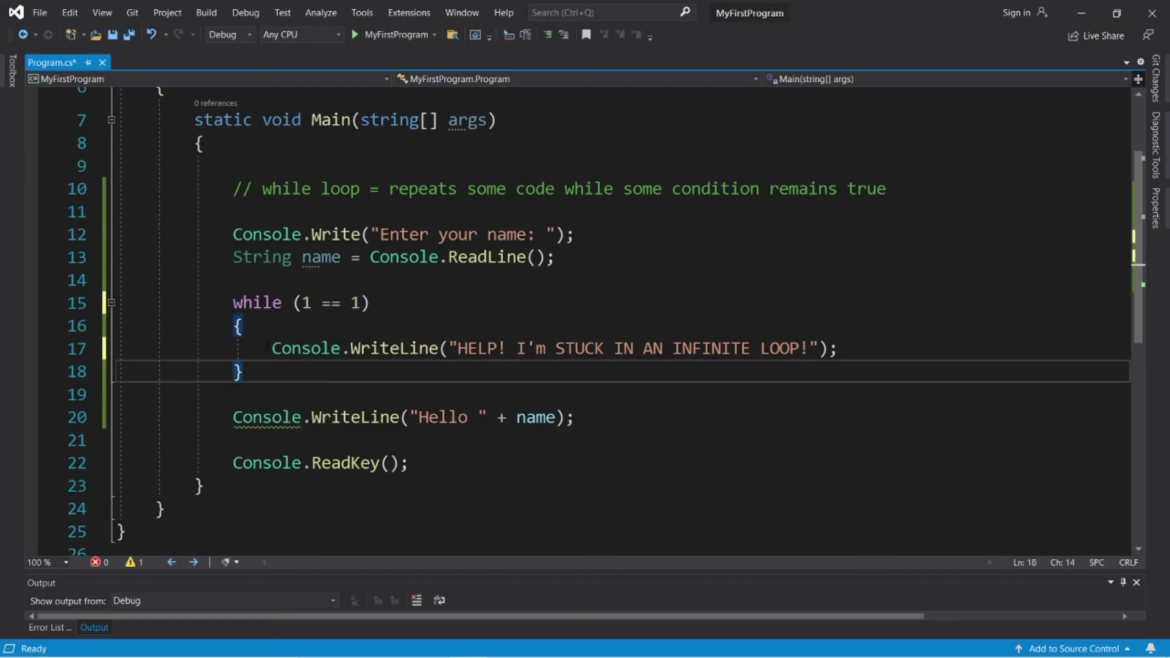
drag(271, 348, 836, 348)
click(573, 416)
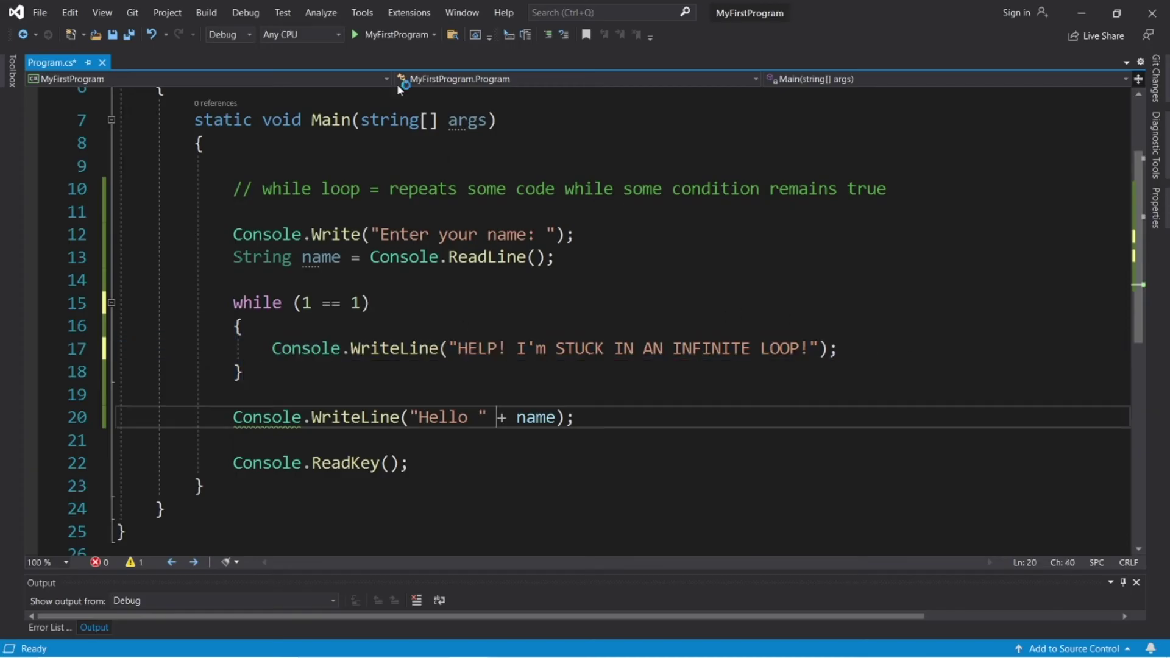
Run the program, answer the prompt, and stop it once HELP lines flood the console
click(356, 35)
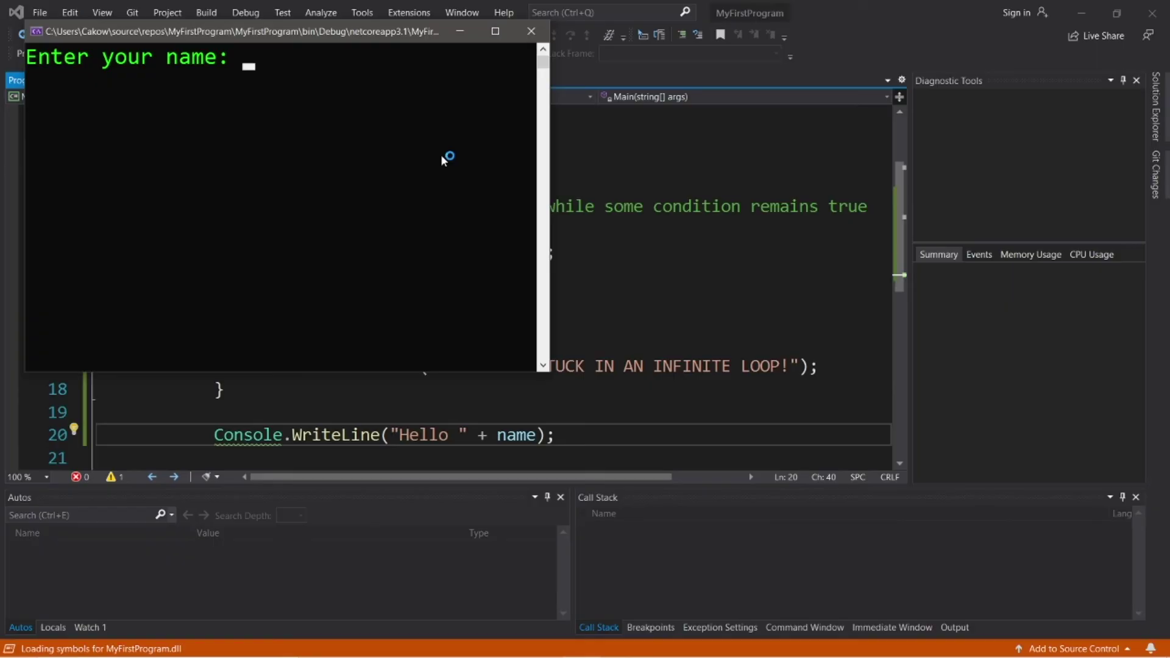
key(Return)
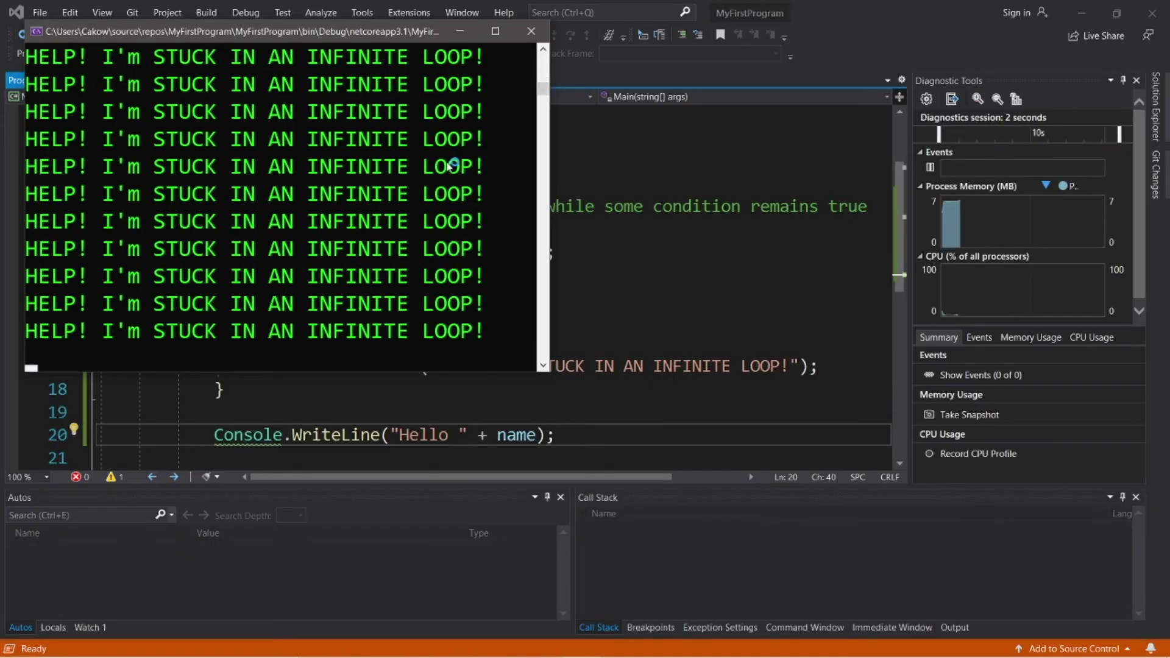
click(531, 32)
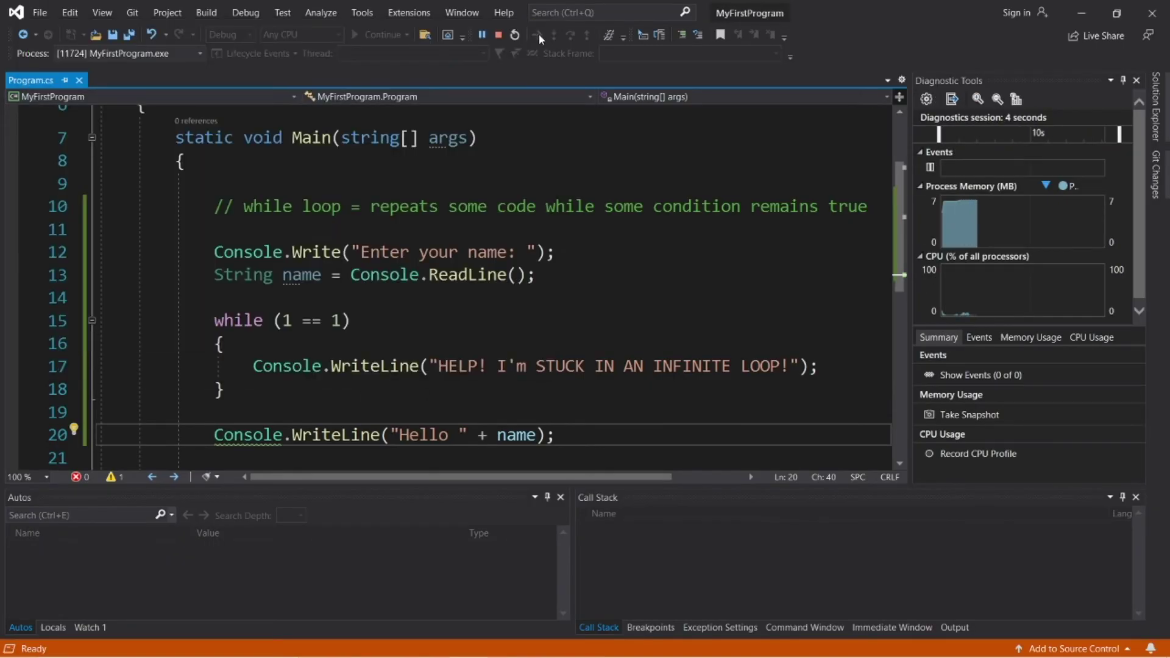
click(393, 348)
Remove the HELP statement from the loop and the name prompt before the loop
click(549, 280)
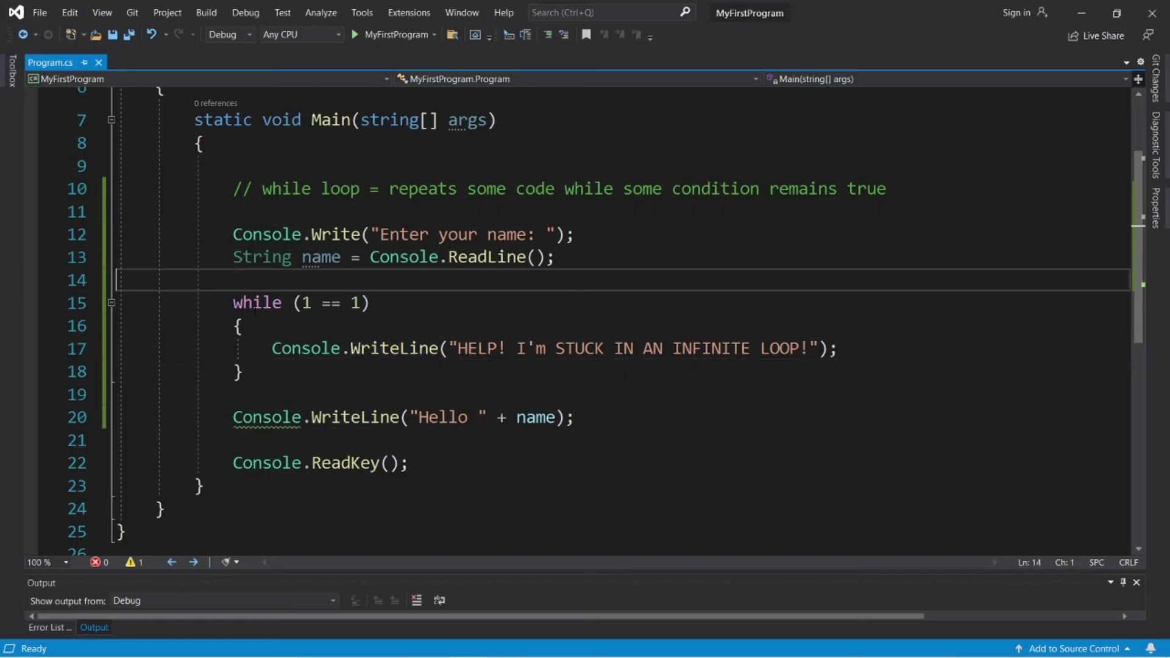
double_click(259, 302)
key(ctrl+z)
key(ctrl+z)
key(ctrl+z)
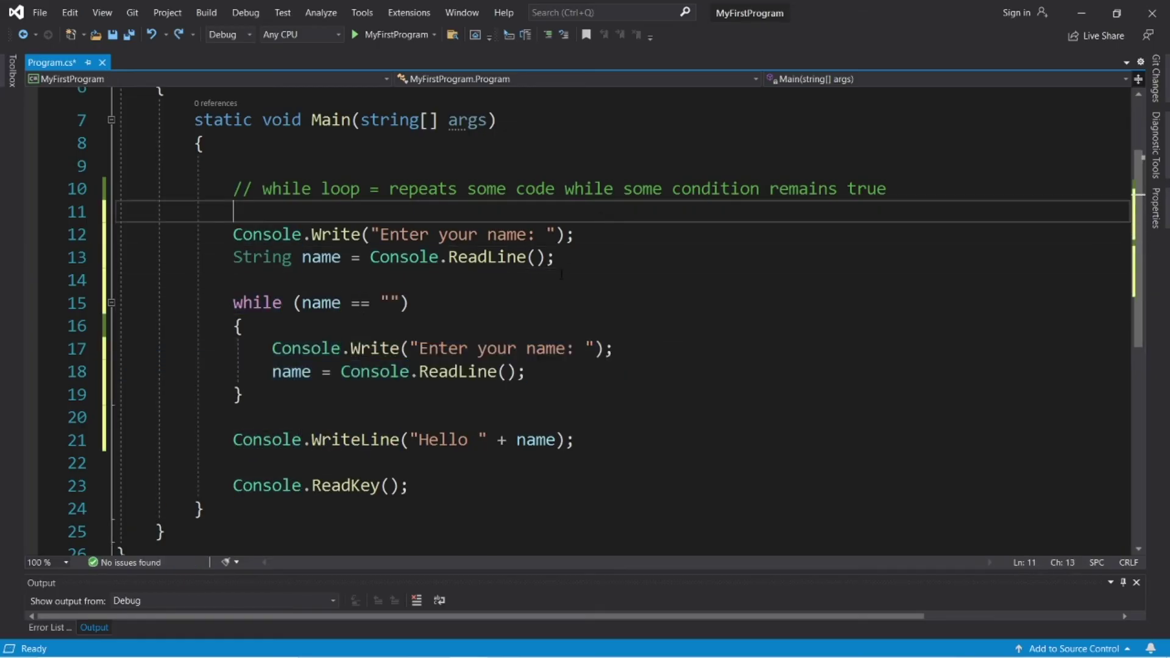
drag(576, 234, 118, 234)
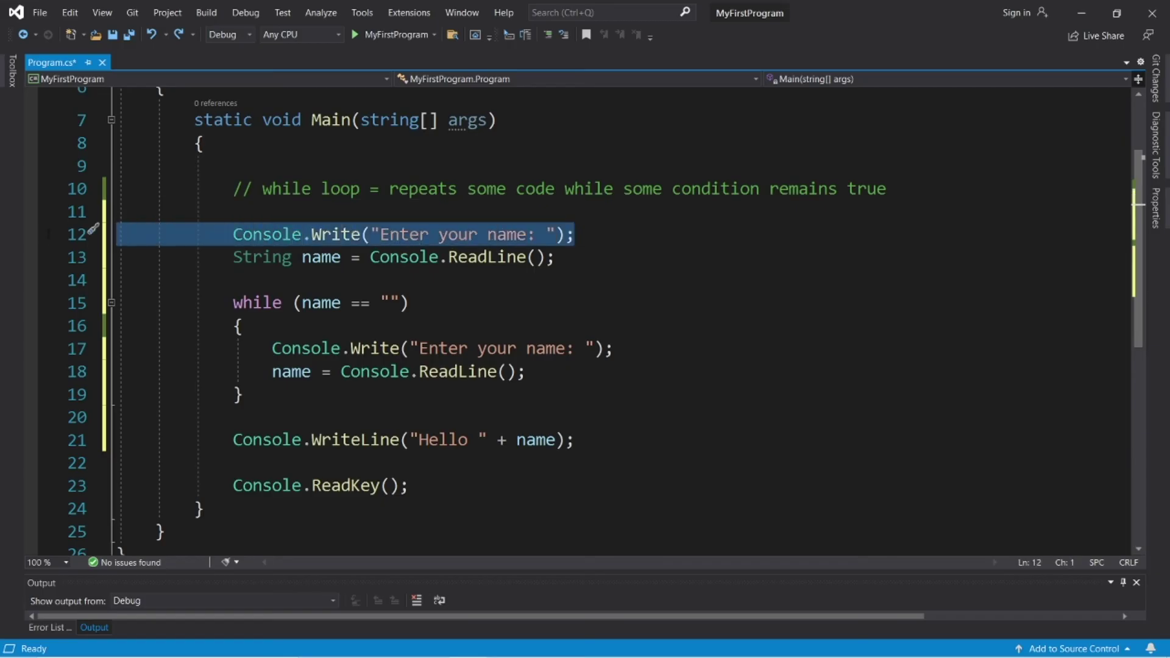
key(BackSpace)
key(BackSpace)
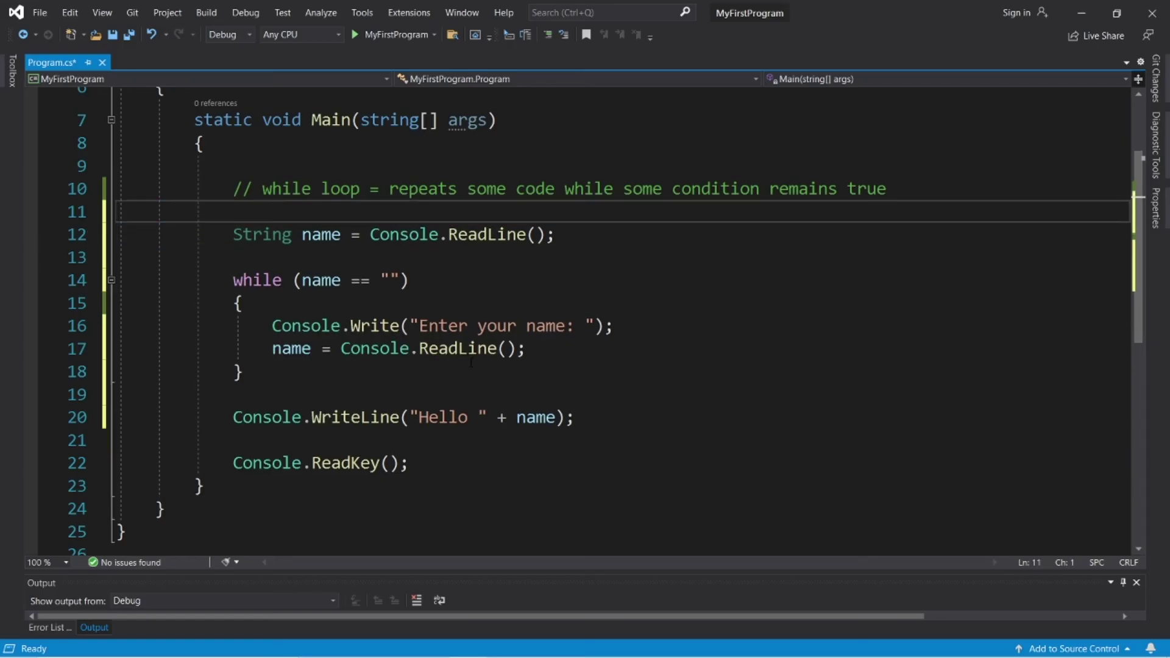
Drop Console.ReadLine() from the name declaration so name starts as an empty string
triple_click(439, 326)
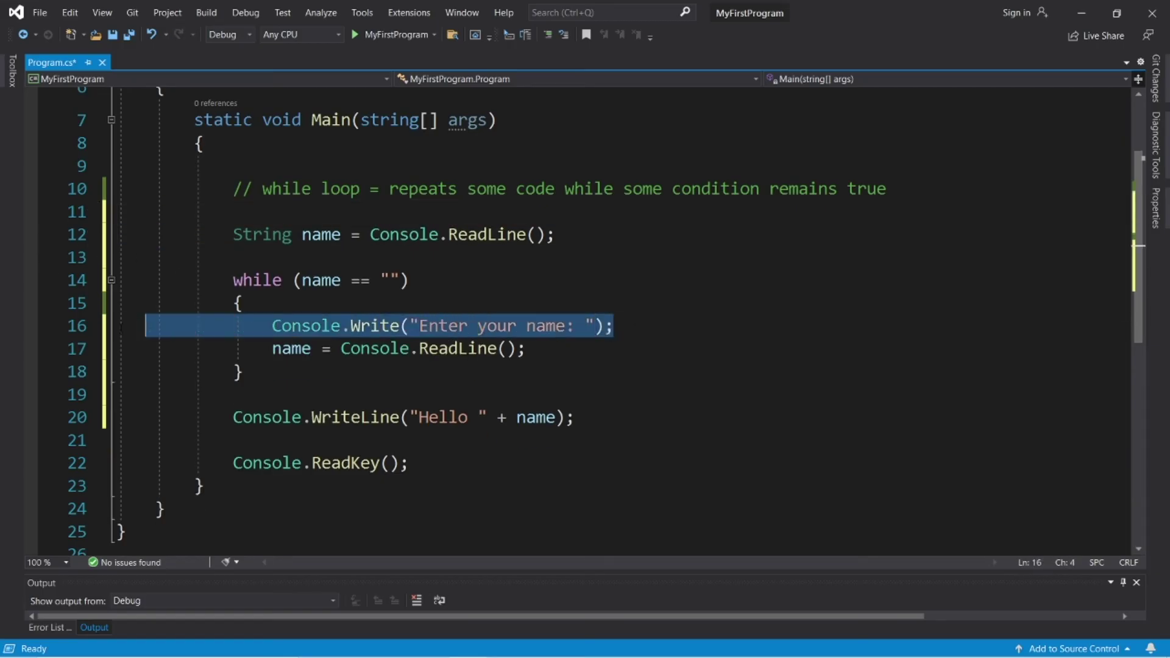
click(391, 326)
double_click(375, 326)
drag(369, 234, 546, 234)
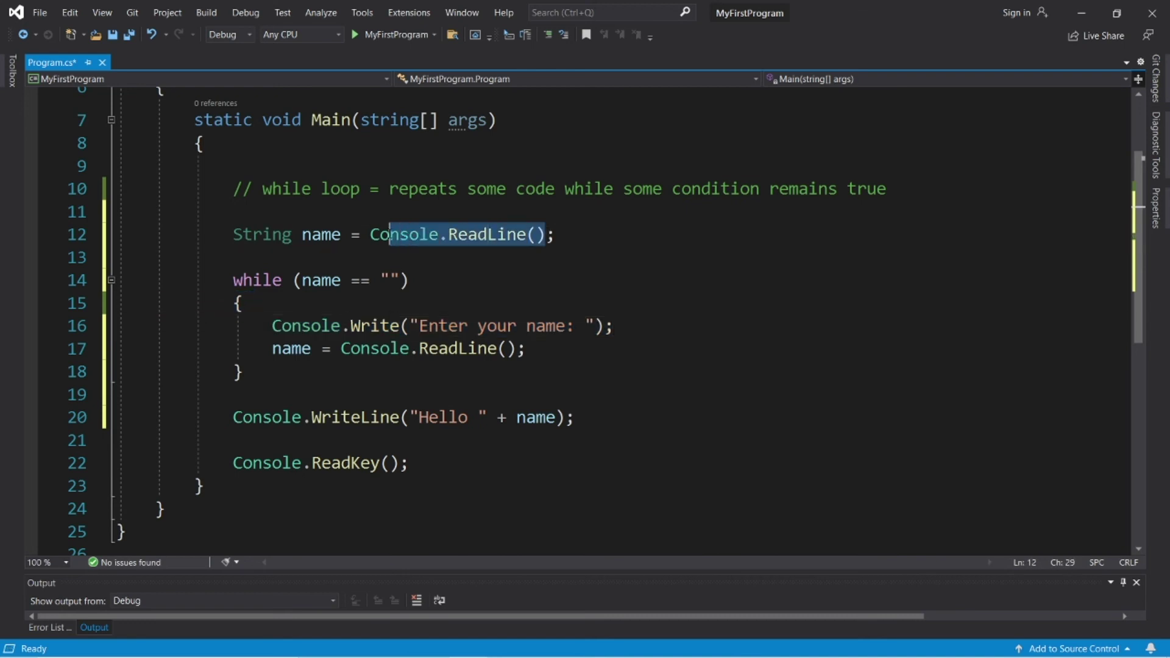
key(BackSpace)
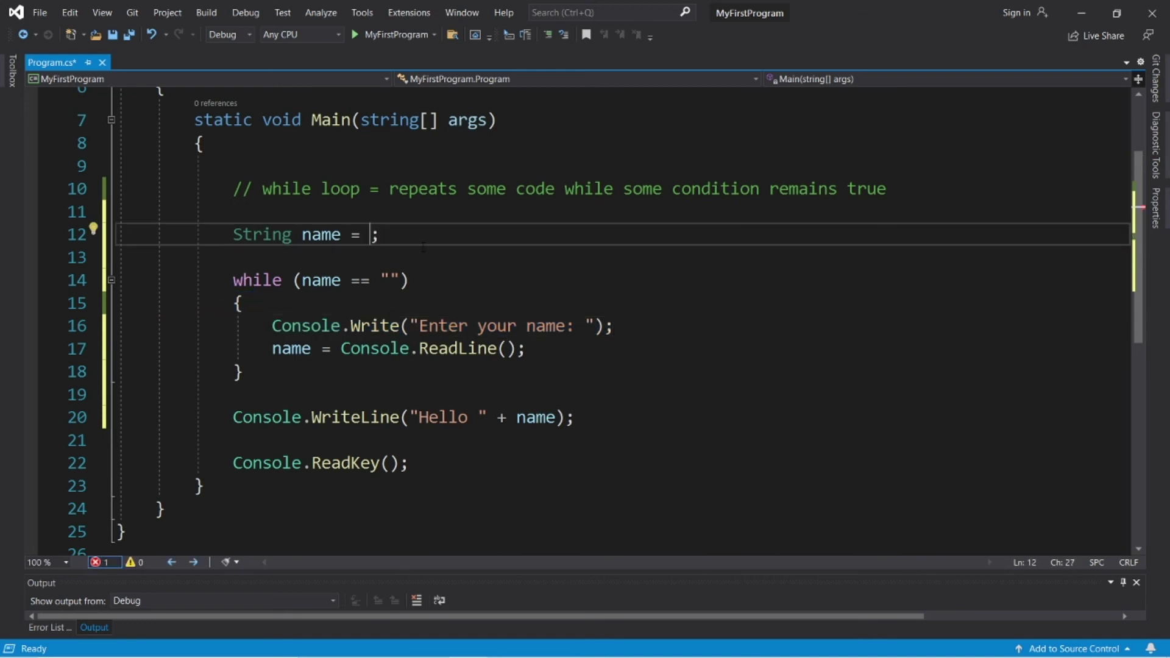
text("")
click(243, 302)
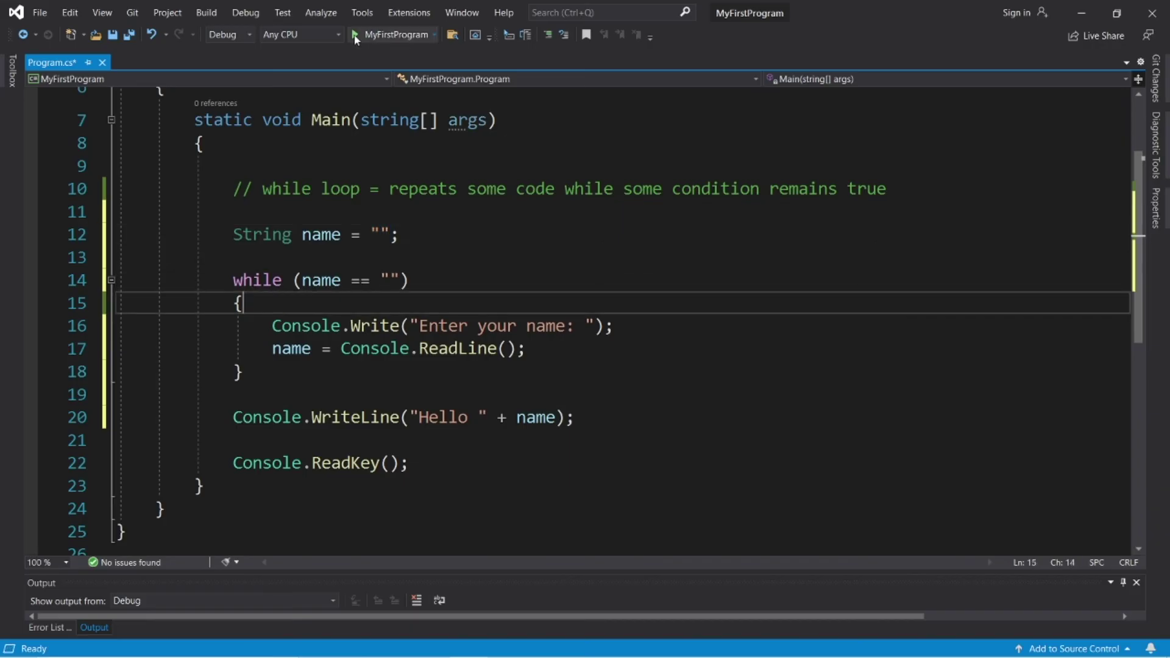
Run the program, submit an empty name, then enter Bro to print Hello Bro
click(356, 35)
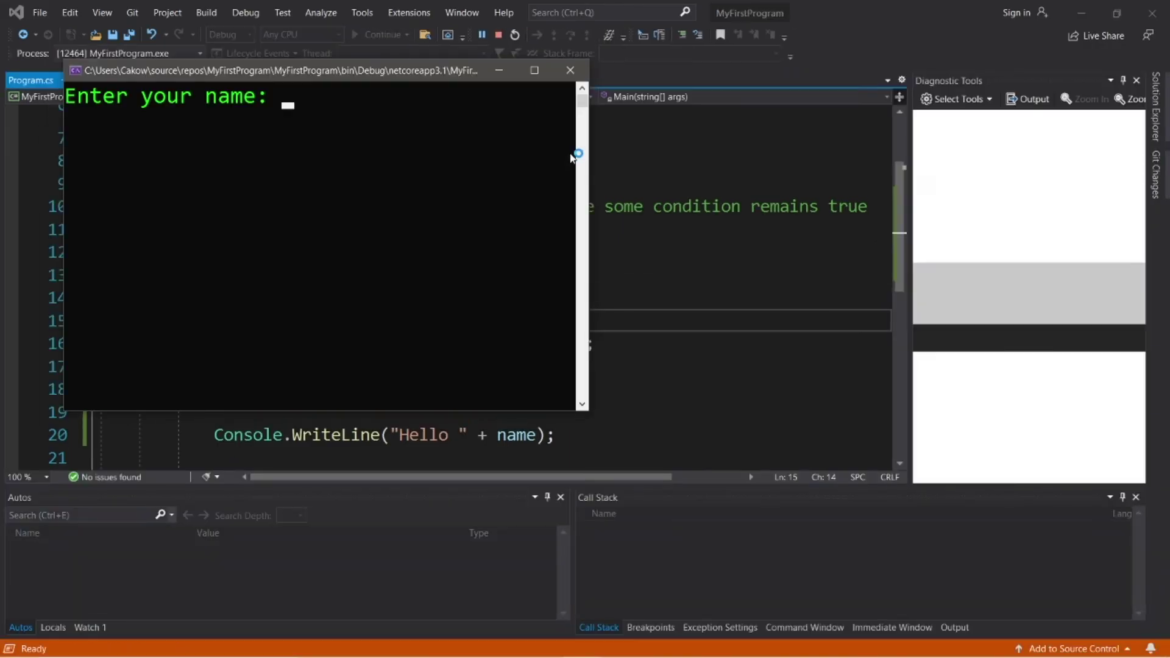
key(Return)
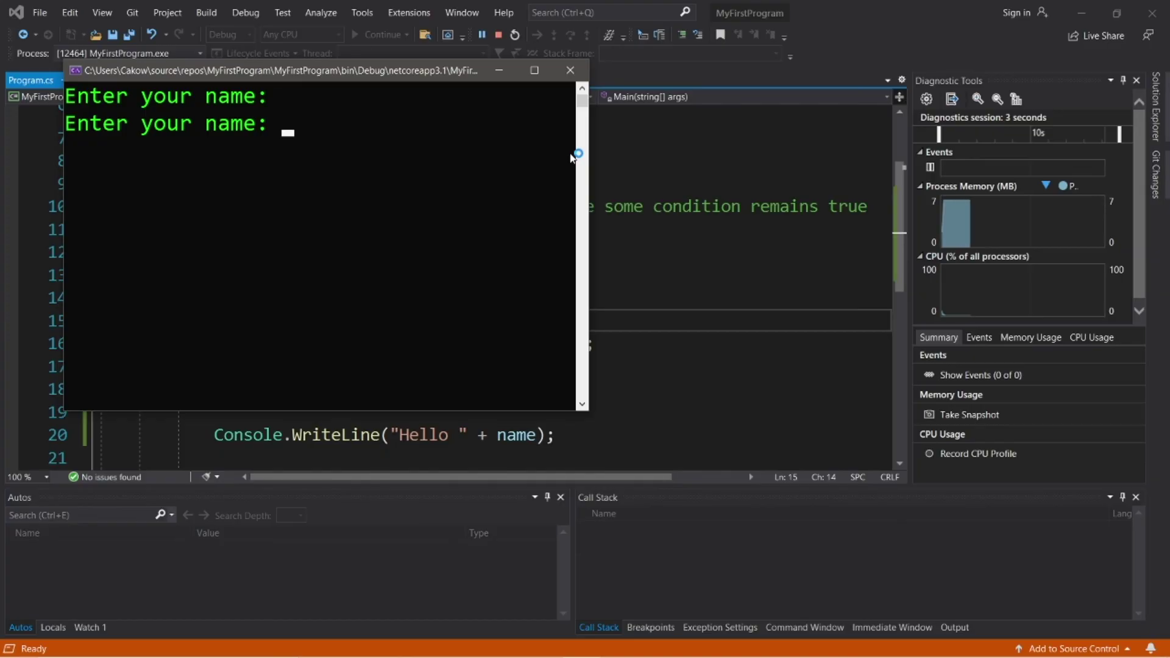
text(Bro)
key(Return)
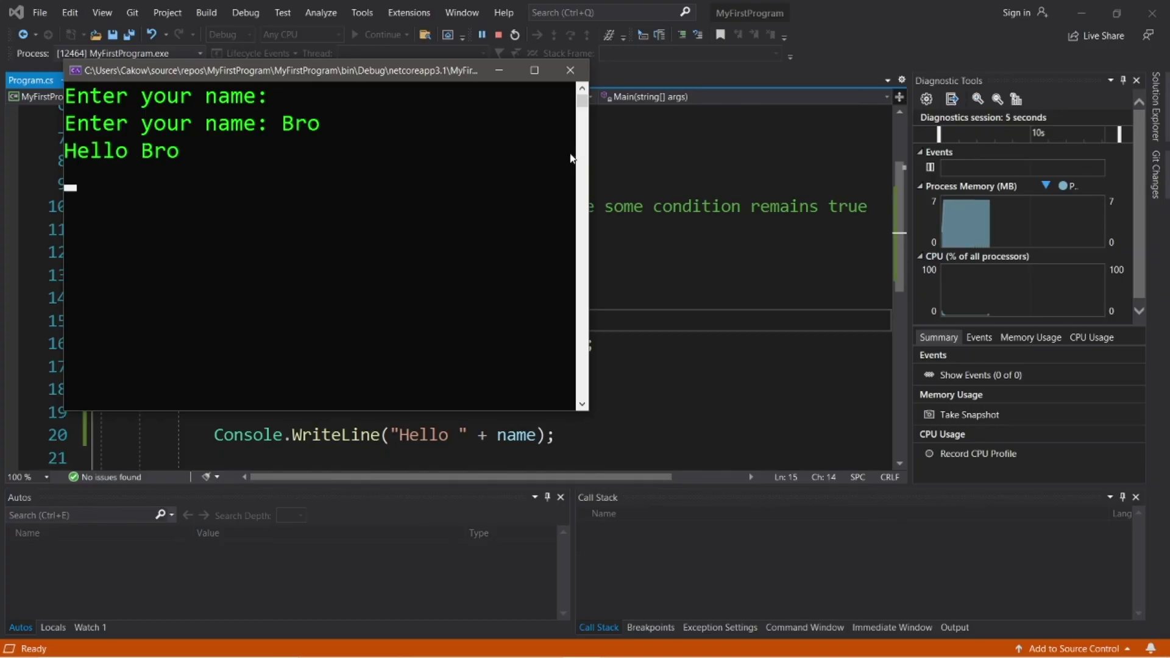
click(570, 70)
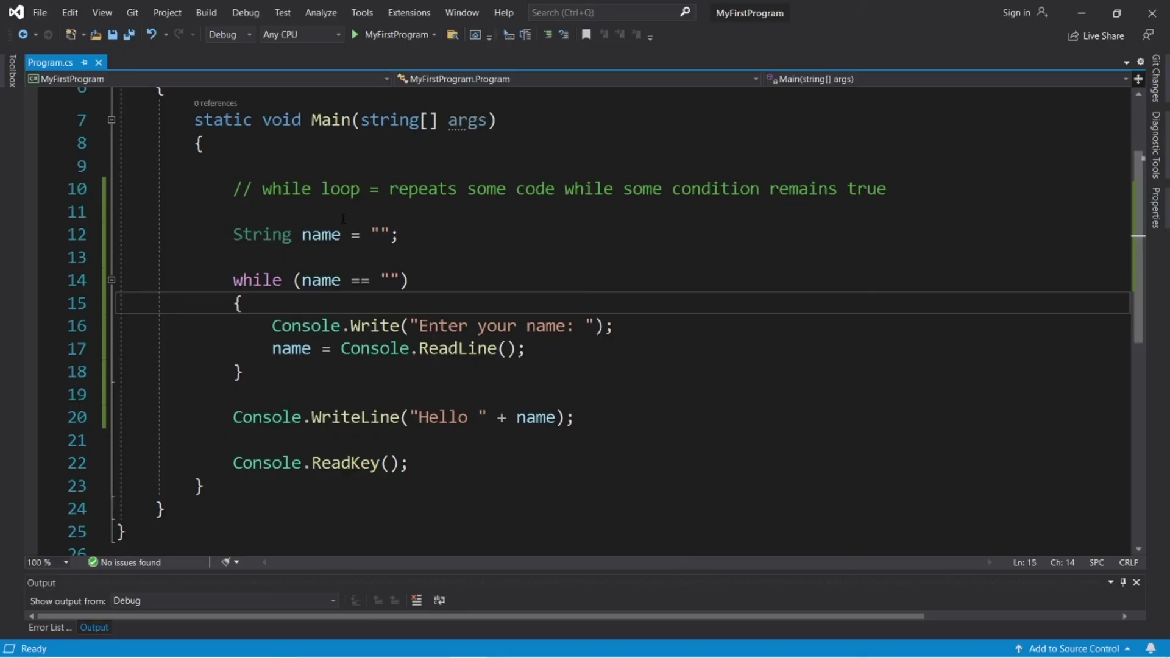
click(265, 190)
drag(265, 191, 362, 190)
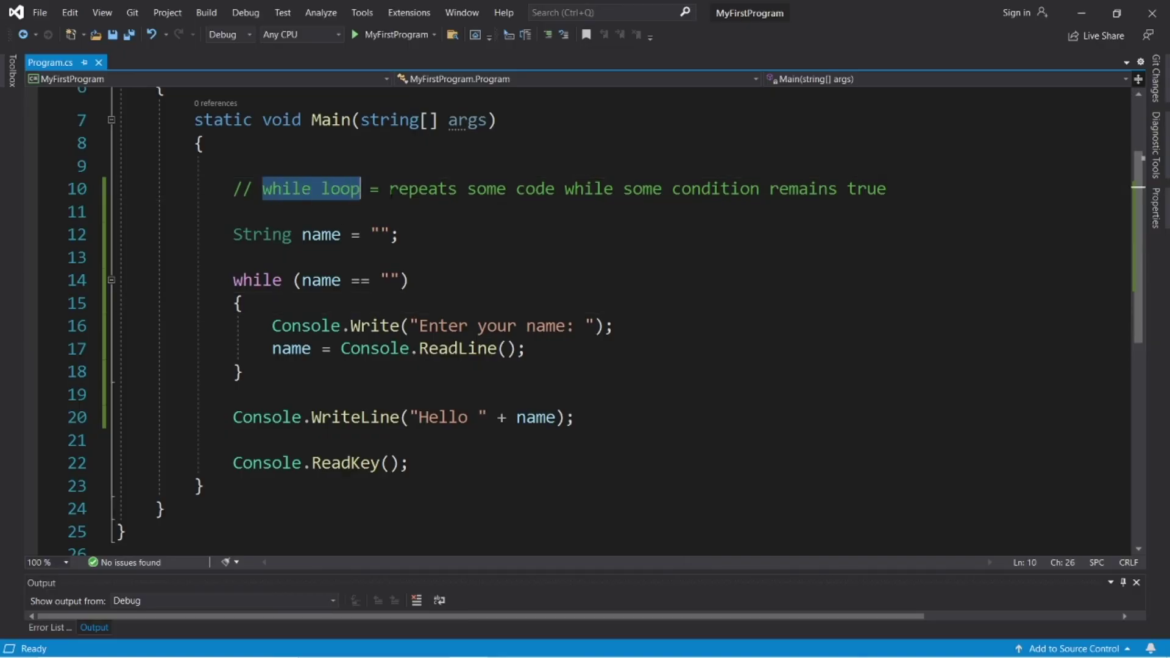
click(471, 188)
drag(276, 372, 234, 303)
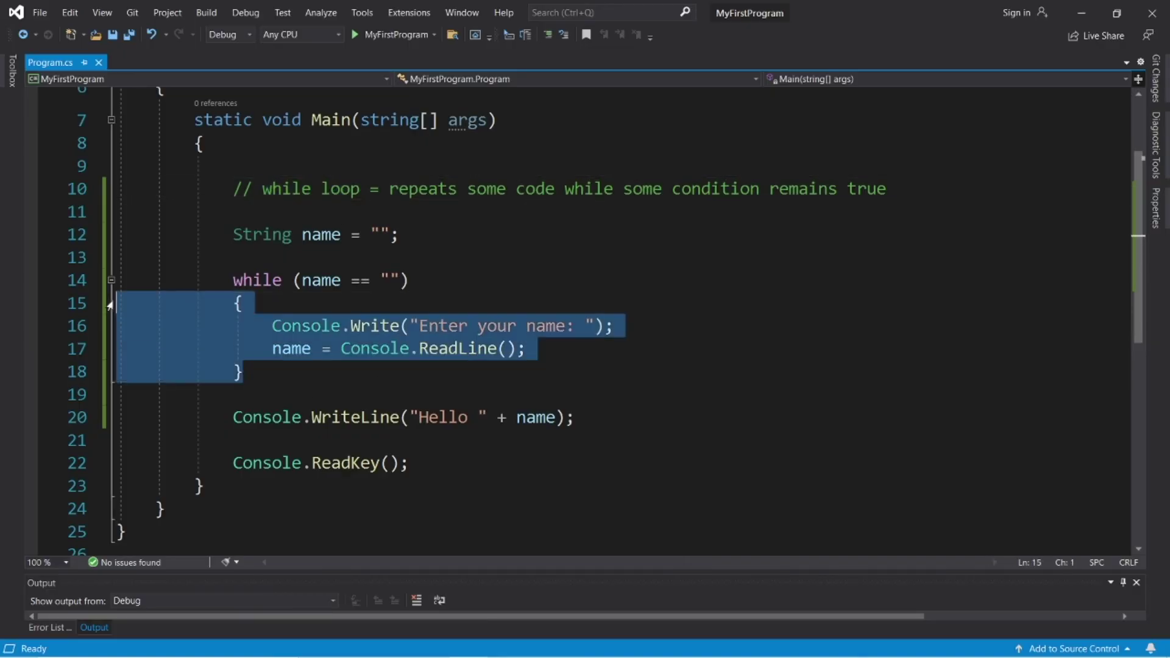
click(239, 302)
drag(292, 280, 410, 280)
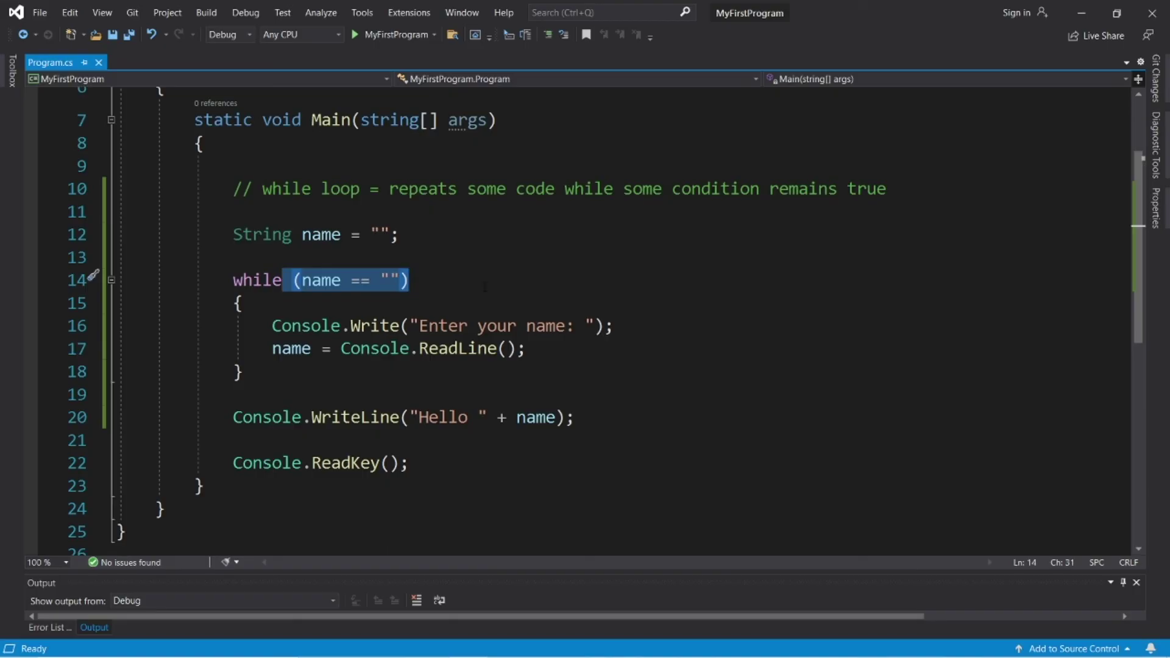
click(454, 285)
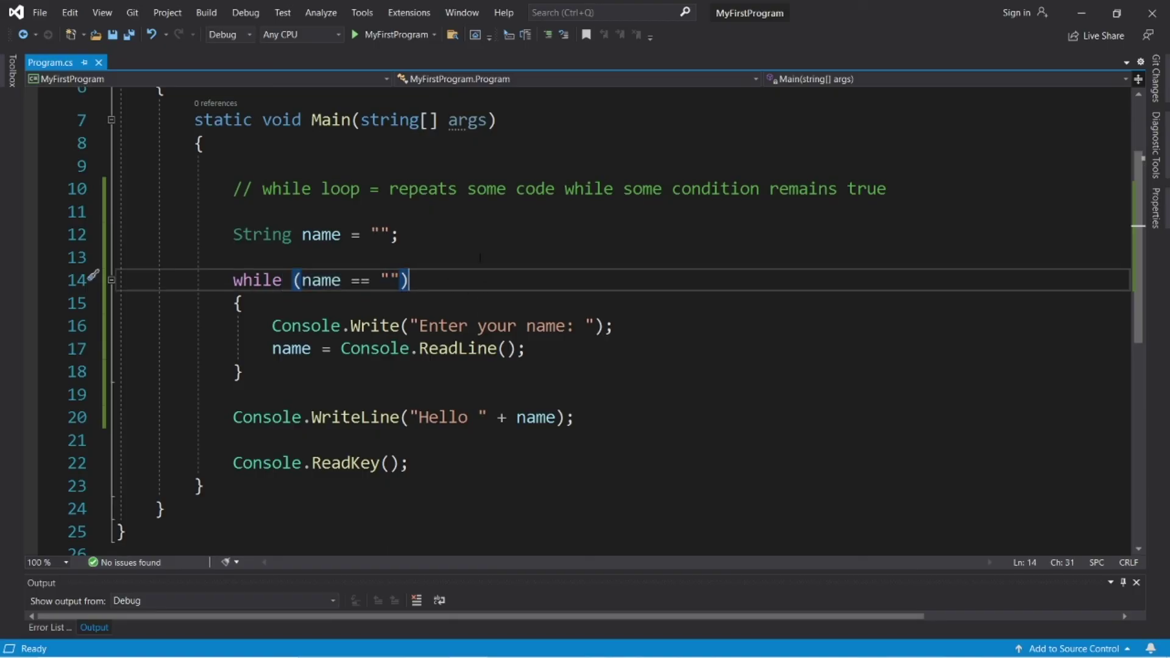
drag(292, 281, 410, 280)
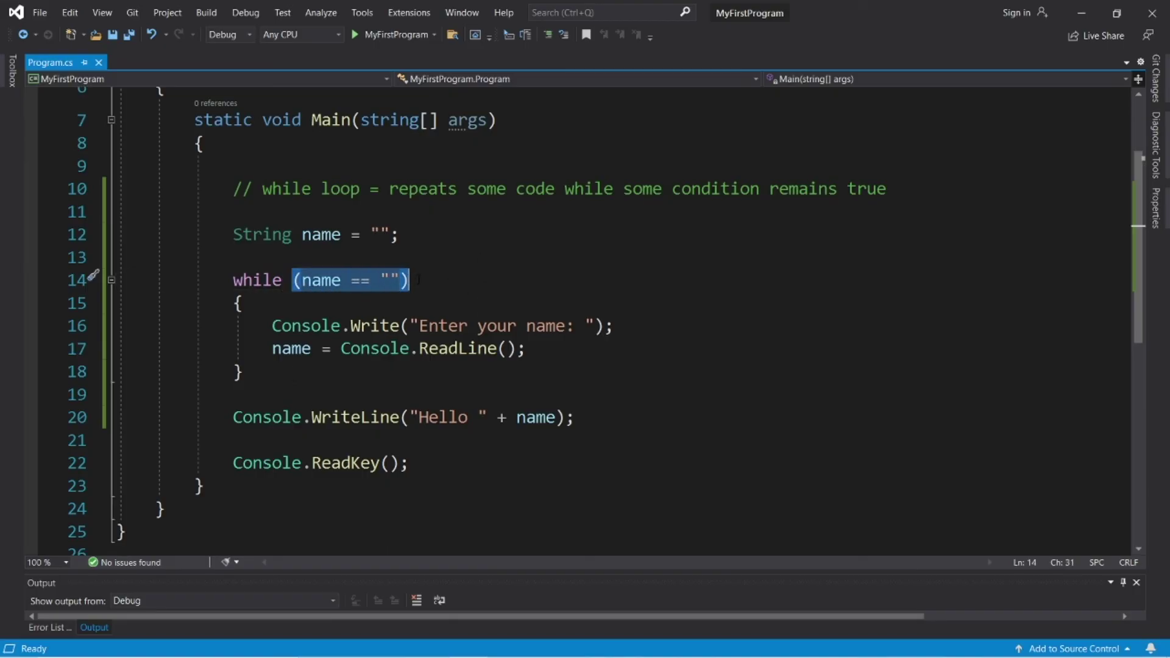
click(435, 280)
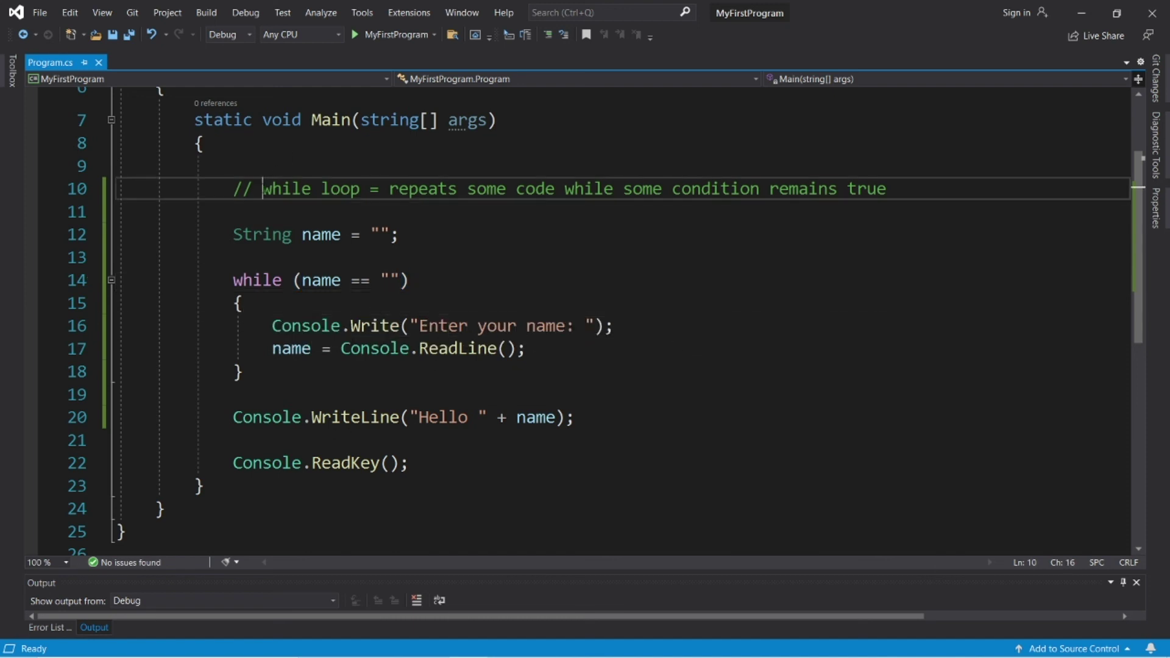
drag(262, 189, 360, 188)
click(379, 211)
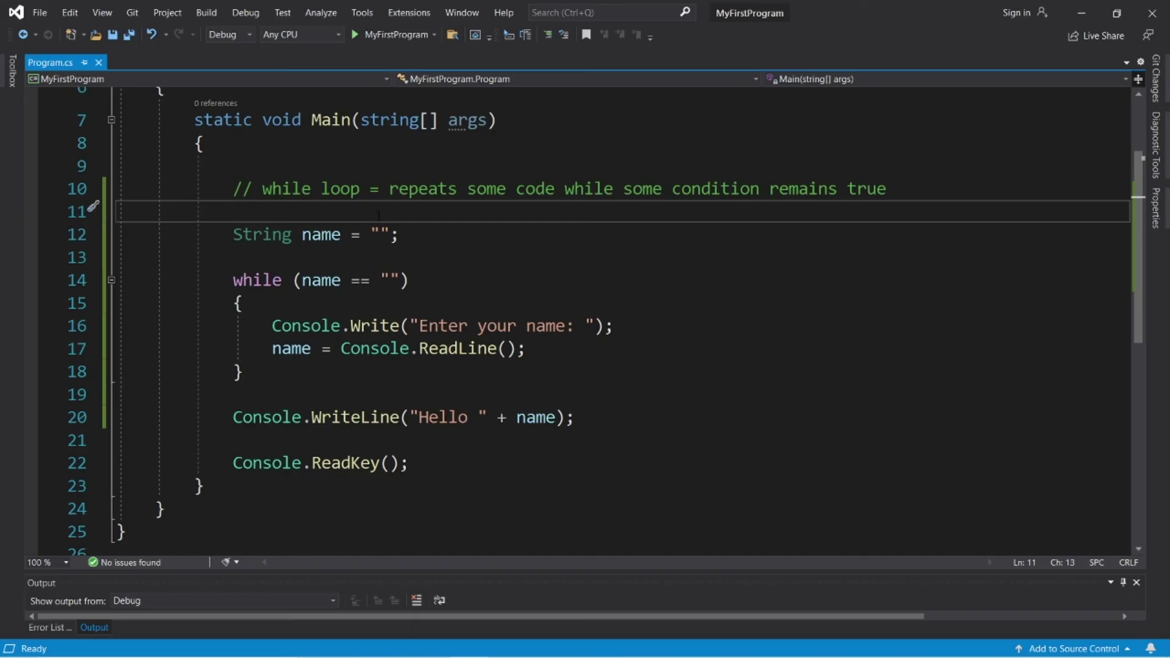